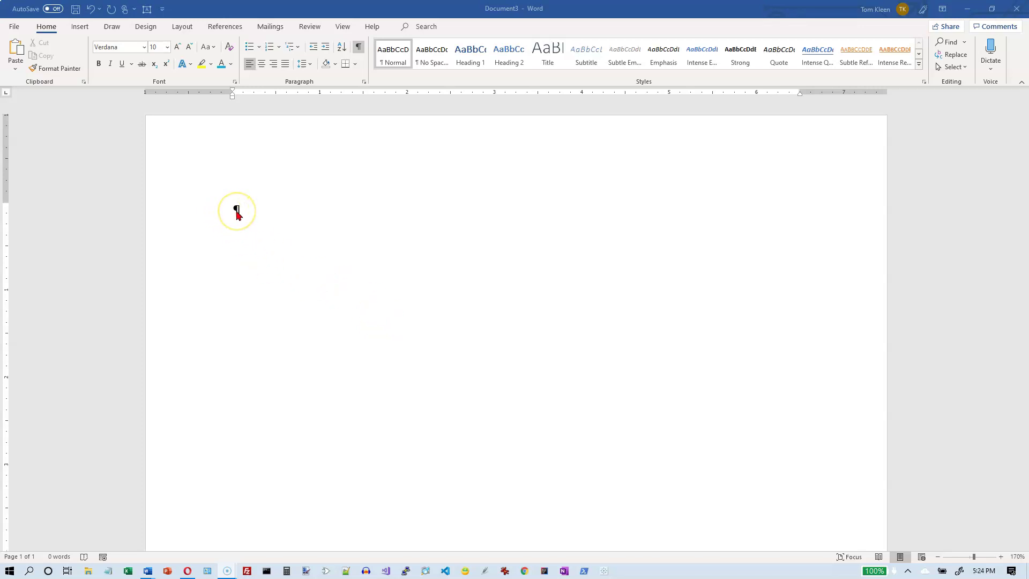
Set a left tab stop at 2 inches and type 'fdafasdfa' at it.
{"action": "left_click", "coordinate": [238, 214]}
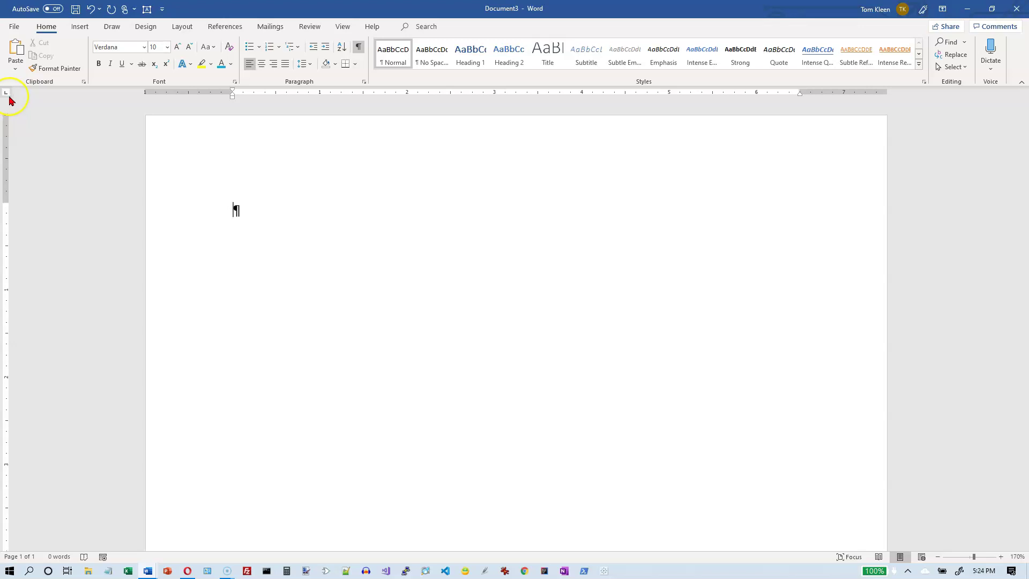
{"action": "left_click", "coordinate": [407, 95]}
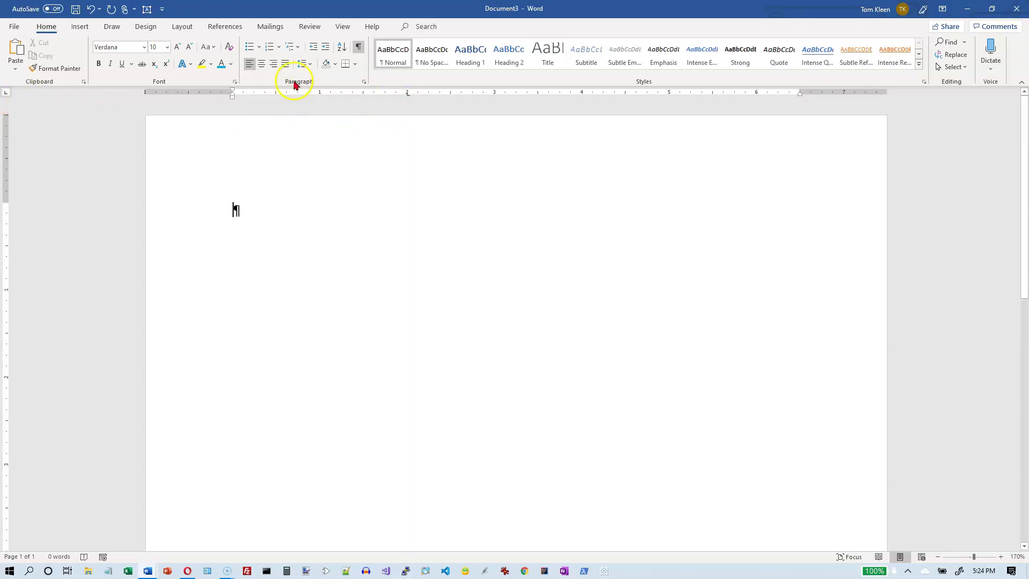
{"action": "key", "text": "Tab"}
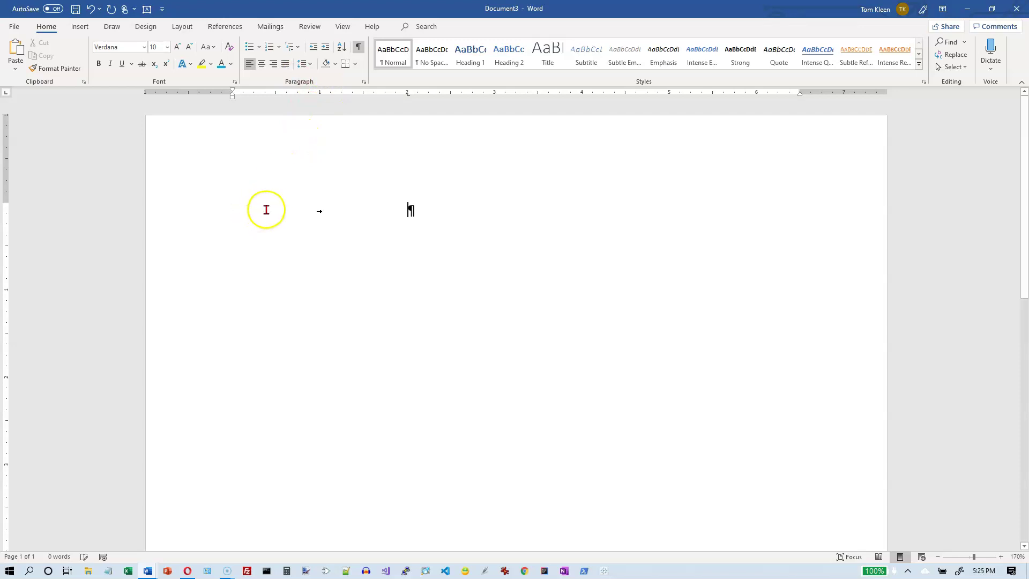
{"action": "type", "text": "fdafasdfa"}
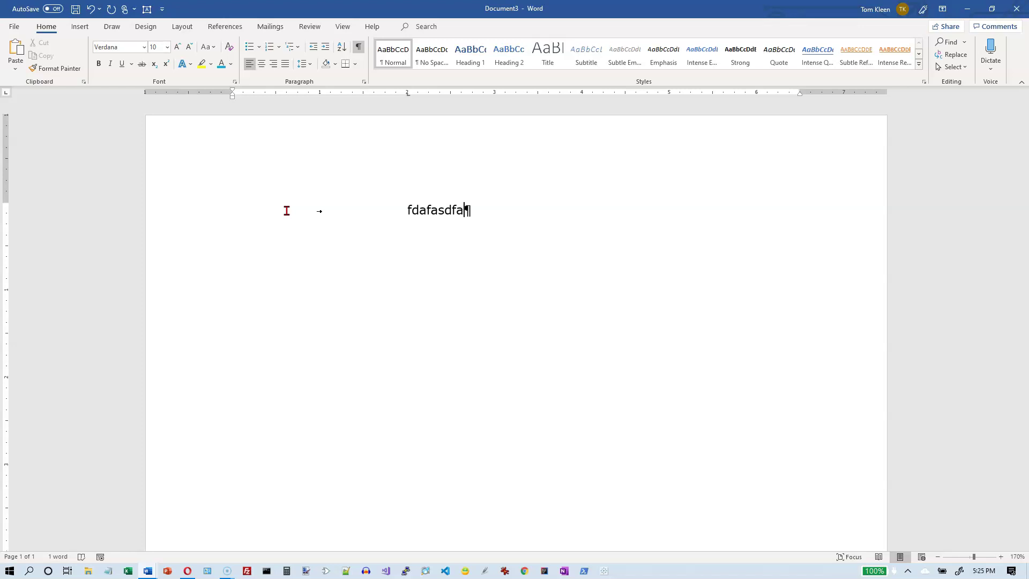
Add two more tabbed lines, 'jkljkl;j;l' and 'jkjlkjk;jkl', aligned at the 2-inch stop.
{"action": "key", "text": "Return"}
{"action": "type", "text": "jkljkl;j;l"}
{"action": "key", "text": "Return"}
{"action": "type", "text": "jkjlkjk;jkl;"}
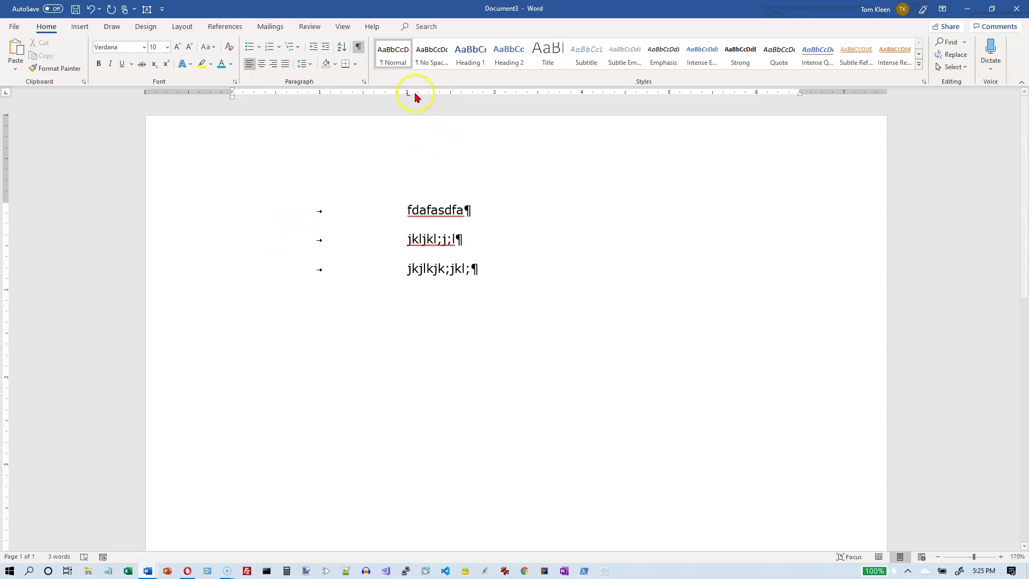
{"action": "left_click_drag", "start_coordinate": [407, 95], "coordinate": [408, 95]}
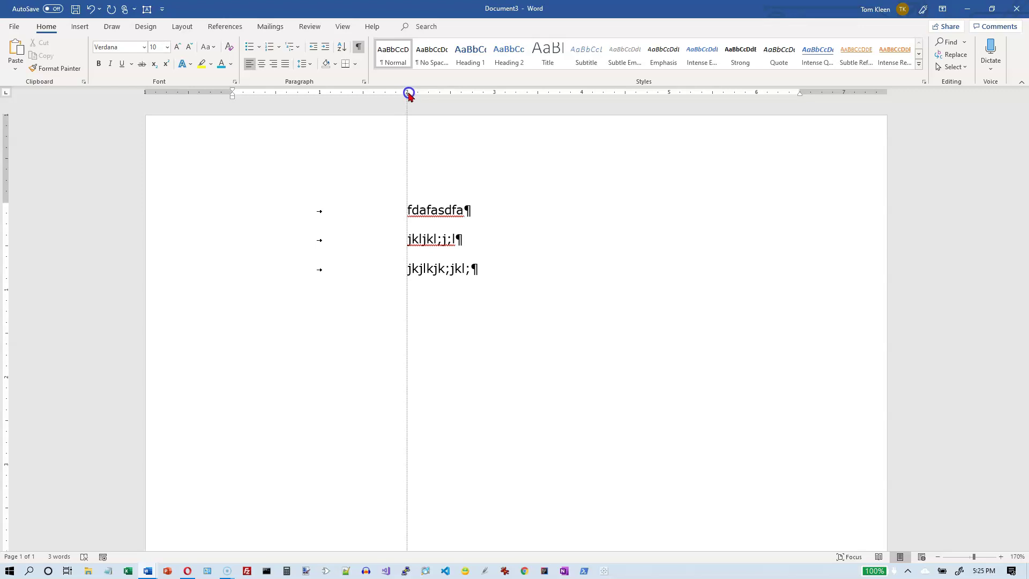
{"action": "left_click_drag", "start_coordinate": [409, 94], "coordinate": [409, 95]}
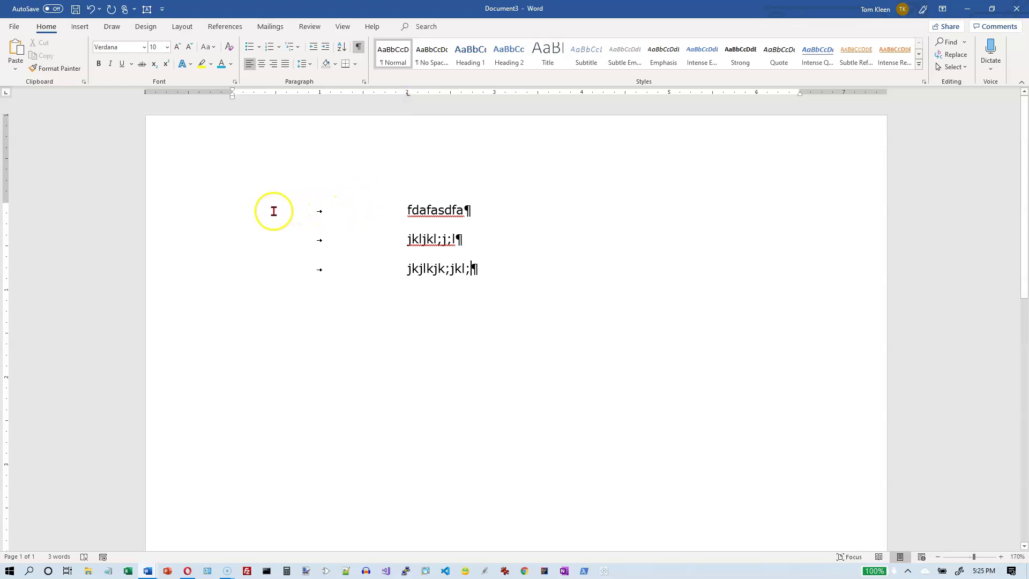
Select the three tabbed lines and bring up the Paragraph dialog for them.
{"action": "left_click", "coordinate": [205, 221]}
{"action": "left_click_drag", "start_coordinate": [207, 222], "coordinate": [197, 267]}
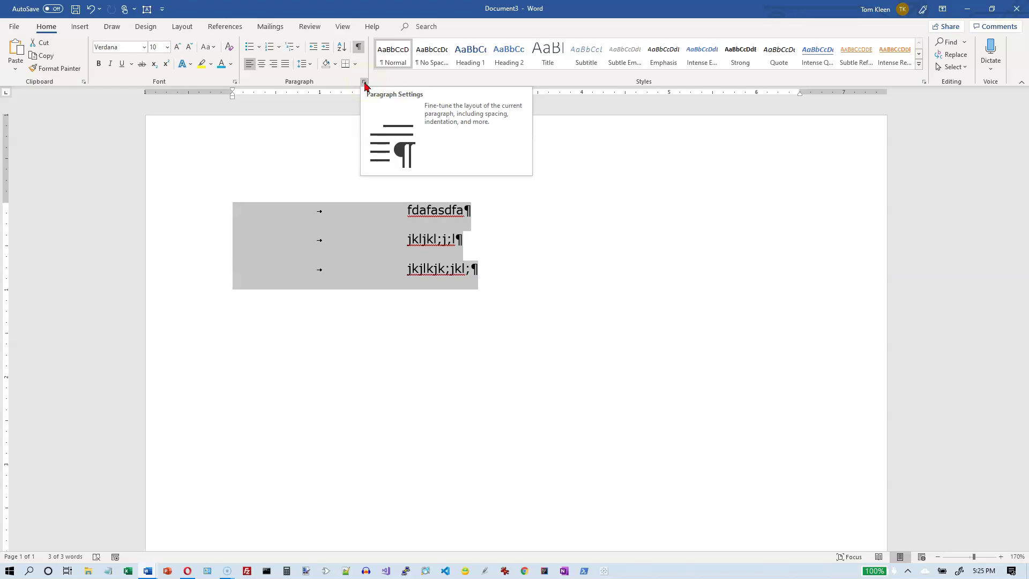
{"action": "left_click", "coordinate": [365, 83]}
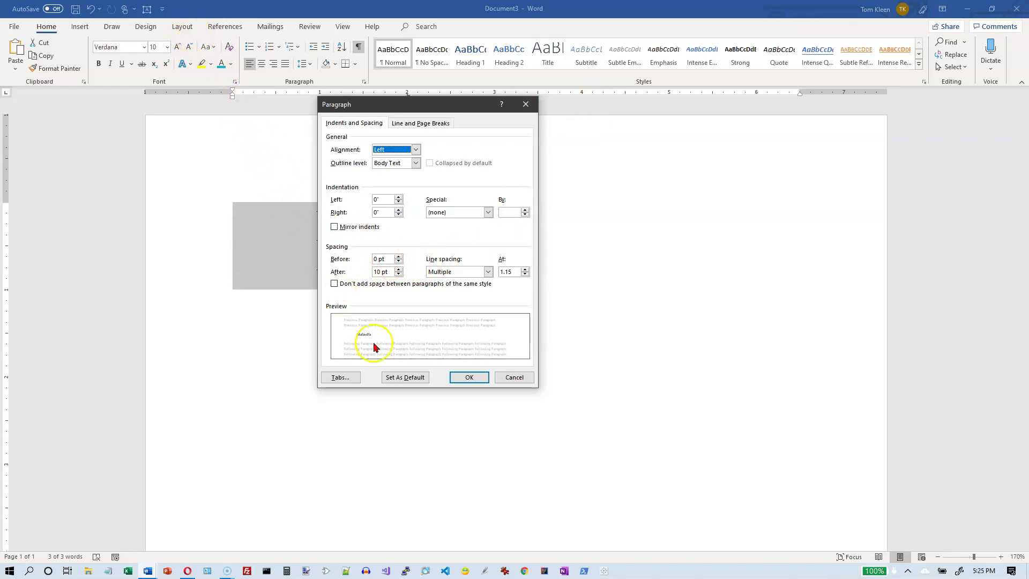
In the Tabs dialog, select the 2-inch tab stop and choose dotted leader option 2.
{"action": "left_click", "coordinate": [341, 378]}
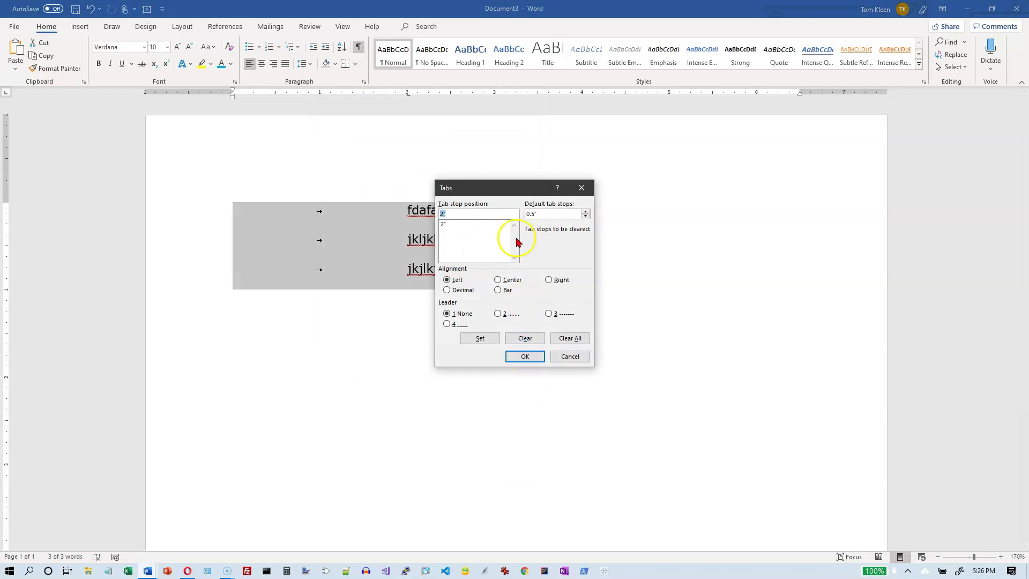
{"action": "left_click_drag", "start_coordinate": [507, 189], "coordinate": [579, 181]}
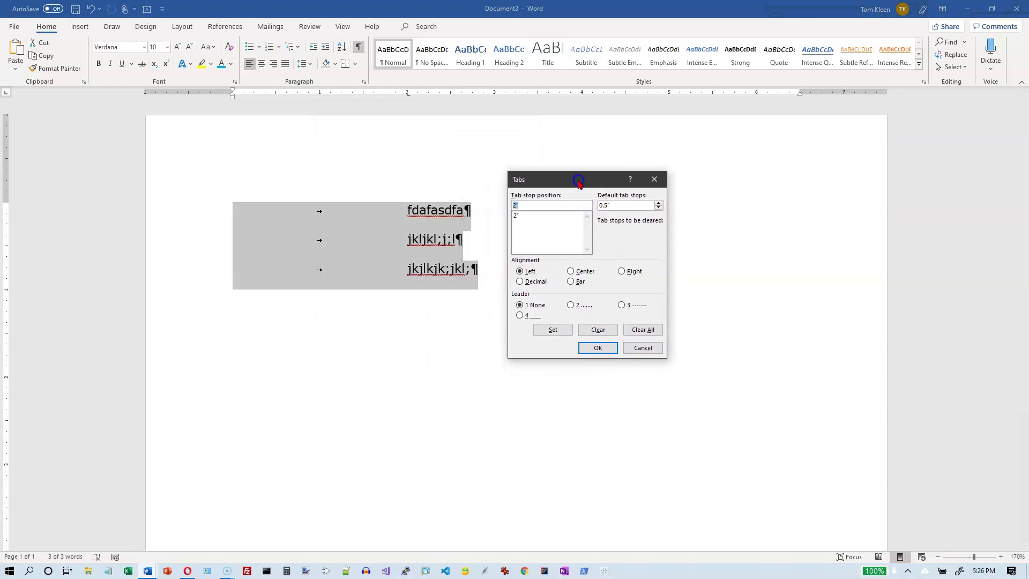
{"action": "left_click", "coordinate": [520, 216]}
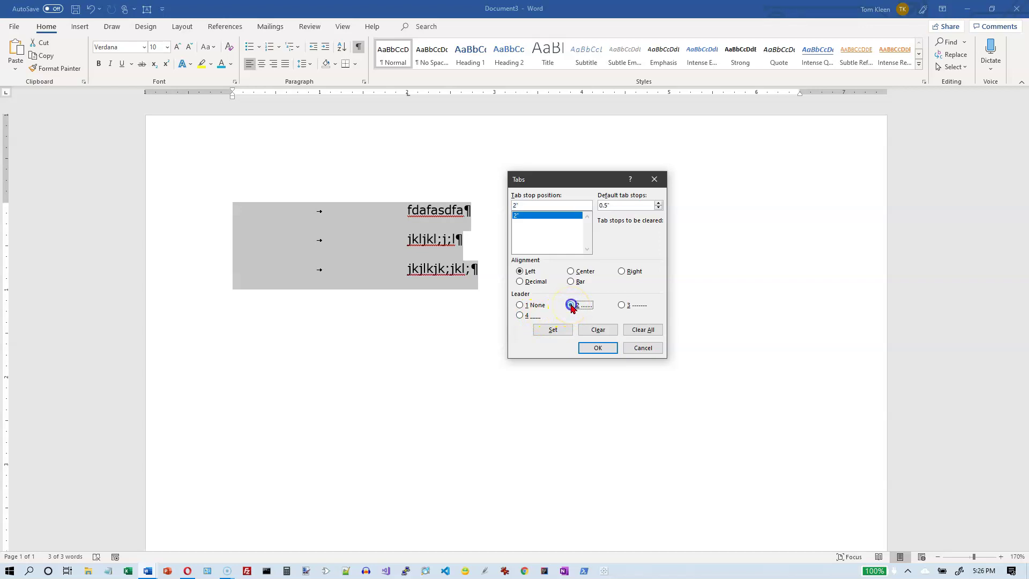
Apply the dotted leader, then move the lines' tab stop from 2 to about 4 inches.
{"action": "left_click", "coordinate": [594, 348]}
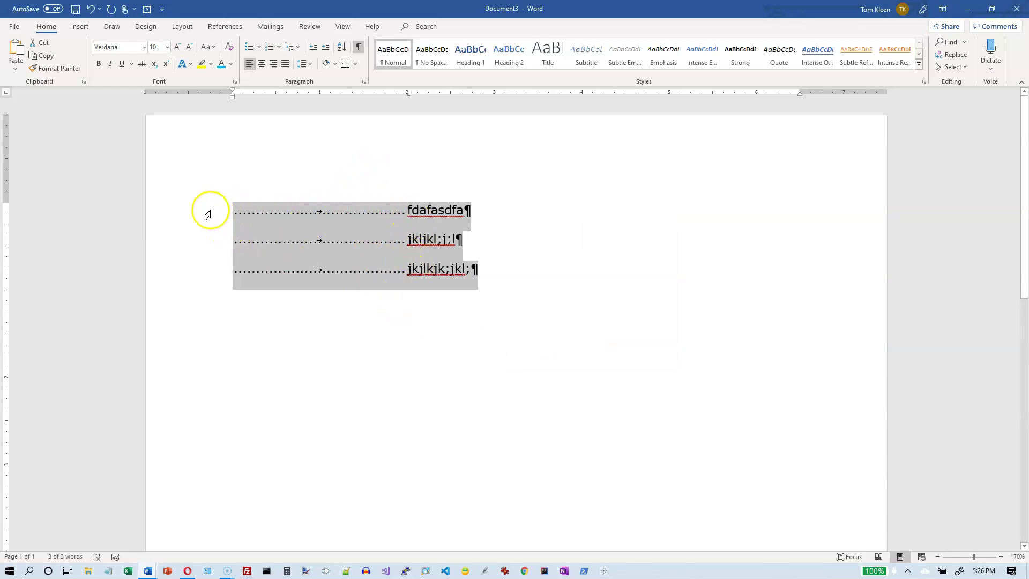
{"action": "left_click_drag", "start_coordinate": [208, 209], "coordinate": [203, 274]}
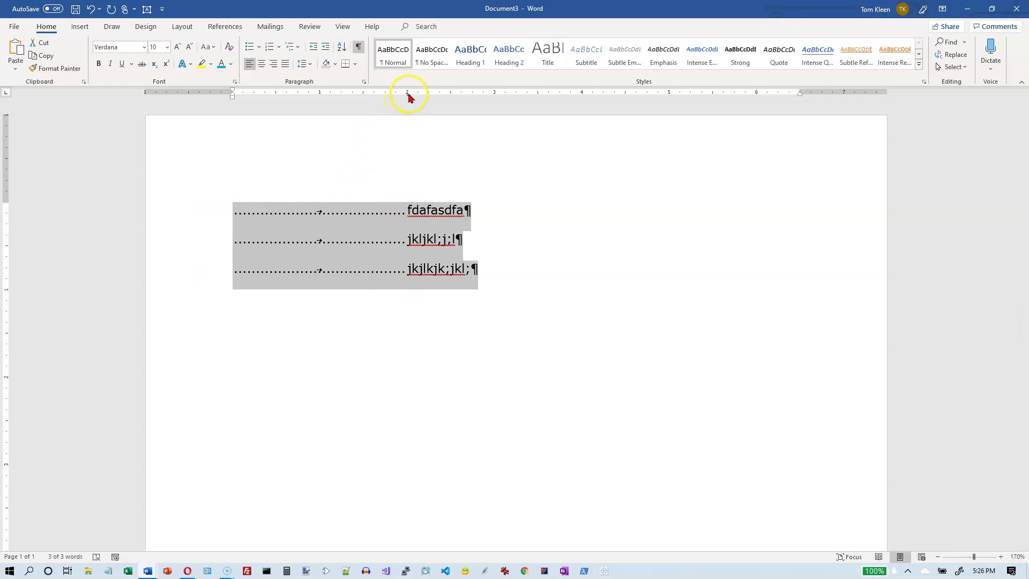
{"action": "left_click_drag", "start_coordinate": [408, 95], "coordinate": [583, 96]}
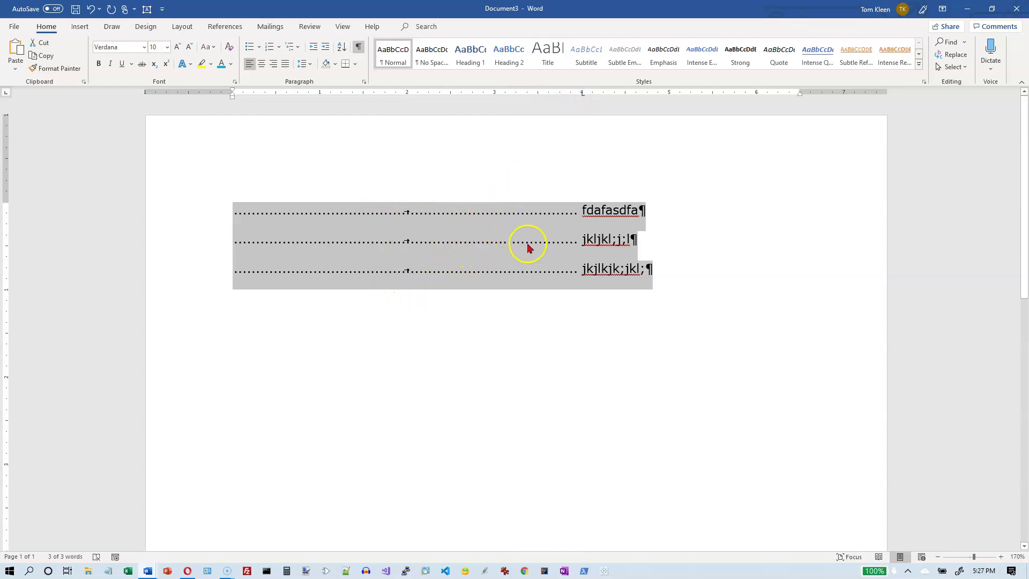
{"action": "left_click", "coordinate": [596, 239]}
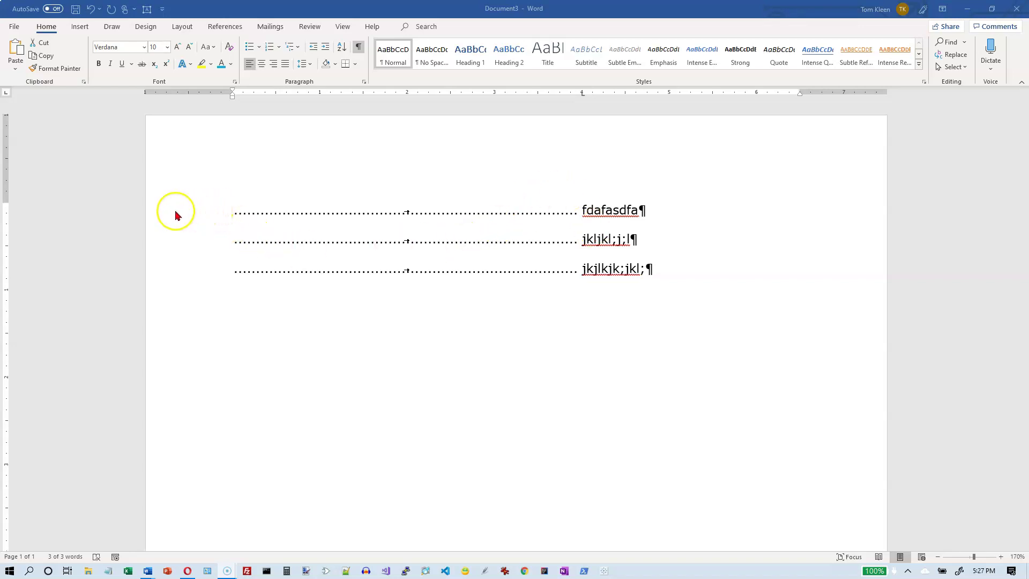
Delete the three tabbed lines.
{"action": "triple_click", "coordinate": [157, 216]}
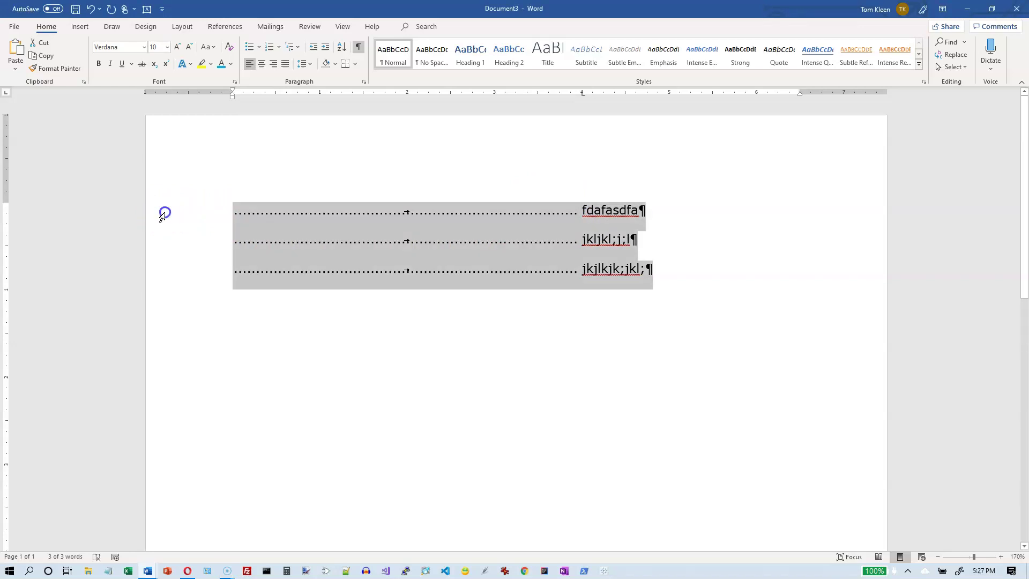
{"action": "left_click_drag", "start_coordinate": [163, 215], "coordinate": [152, 265]}
{"action": "key", "text": "Delete"}
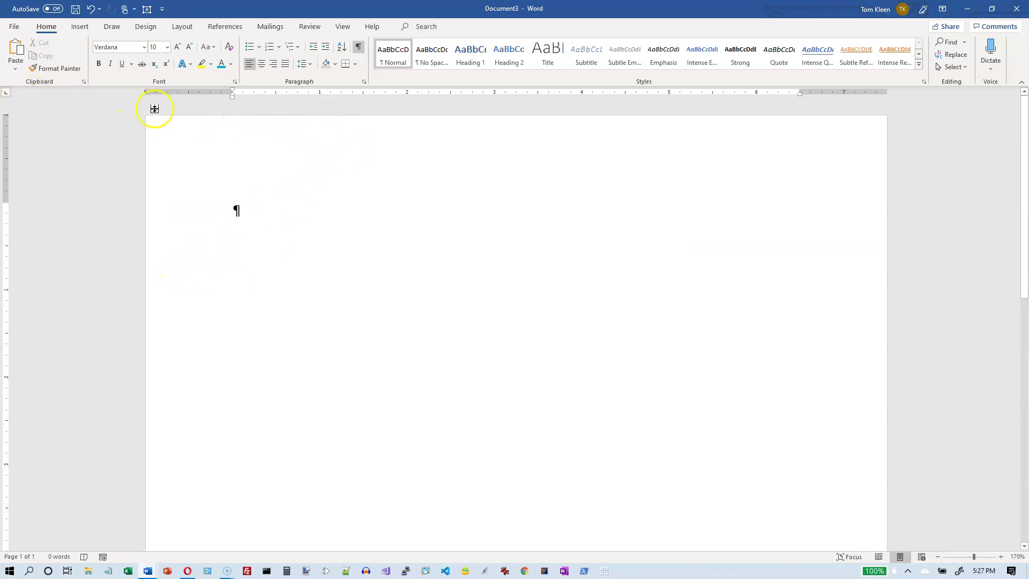
Add a left tab stop at 1 inch and a right tab stop at 5 inches.
{"action": "left_click", "coordinate": [320, 93]}
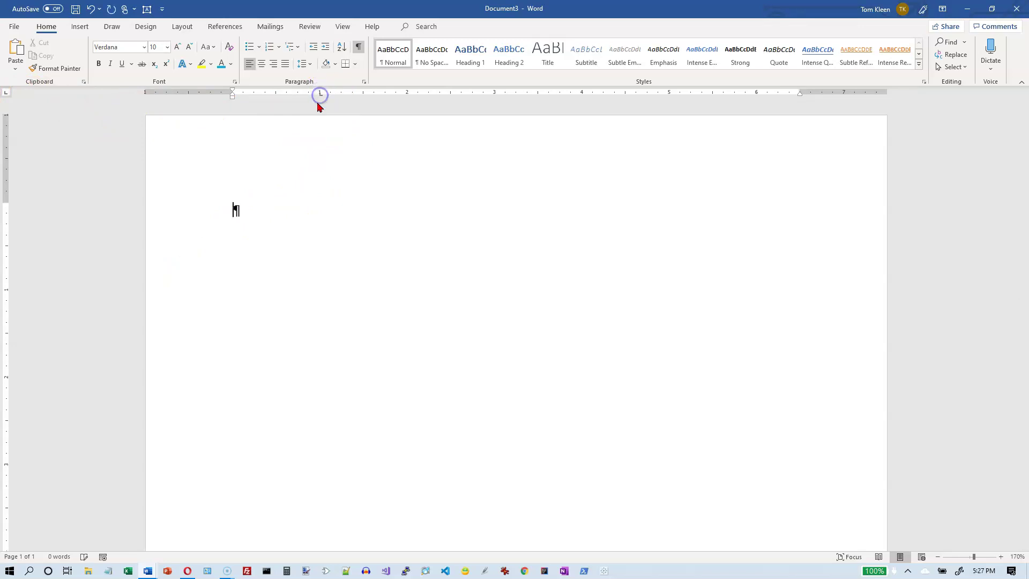
{"action": "left_click", "coordinate": [7, 95]}
{"action": "left_click", "coordinate": [669, 95]}
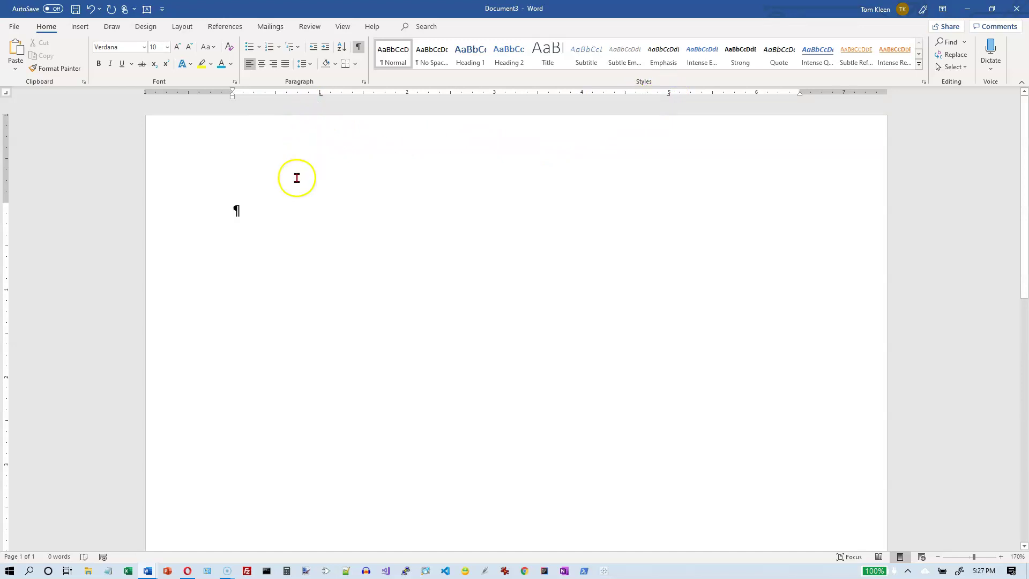
Type three lines with left text at the 1-inch stop and right text at 5 inches.
{"action": "key", "text": "Tab"}
{"action": "type", "text": "jklj;kl;"}
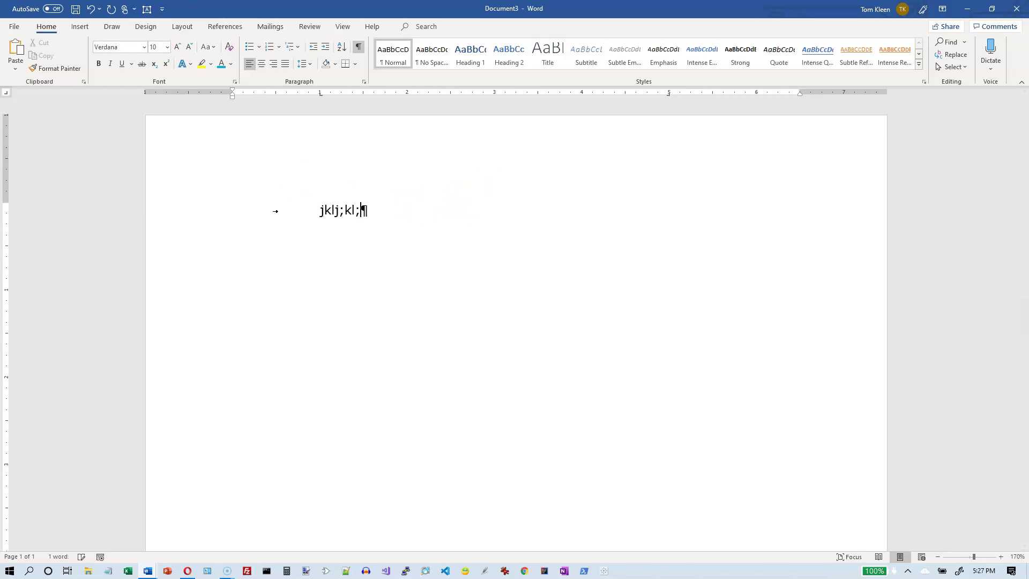
{"action": "type", "text": "\tjkljl;jl; \t"}
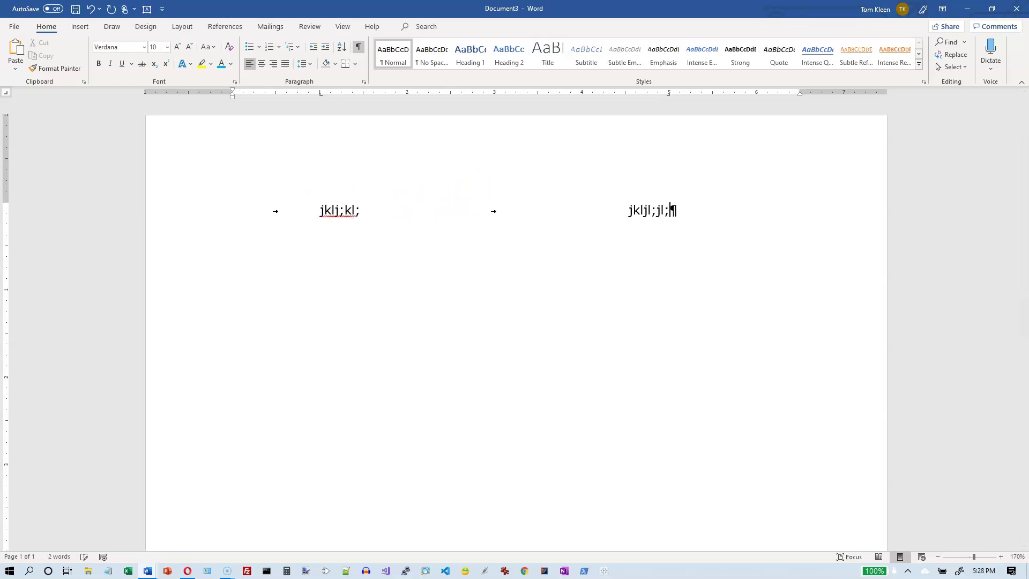
{"action": "type", "text": "jkljl;kl;jklj;"}
{"action": "key", "text": "Tab"}
{"action": "type", "text": "jkj;;ljkl;jkl;jk;l"}
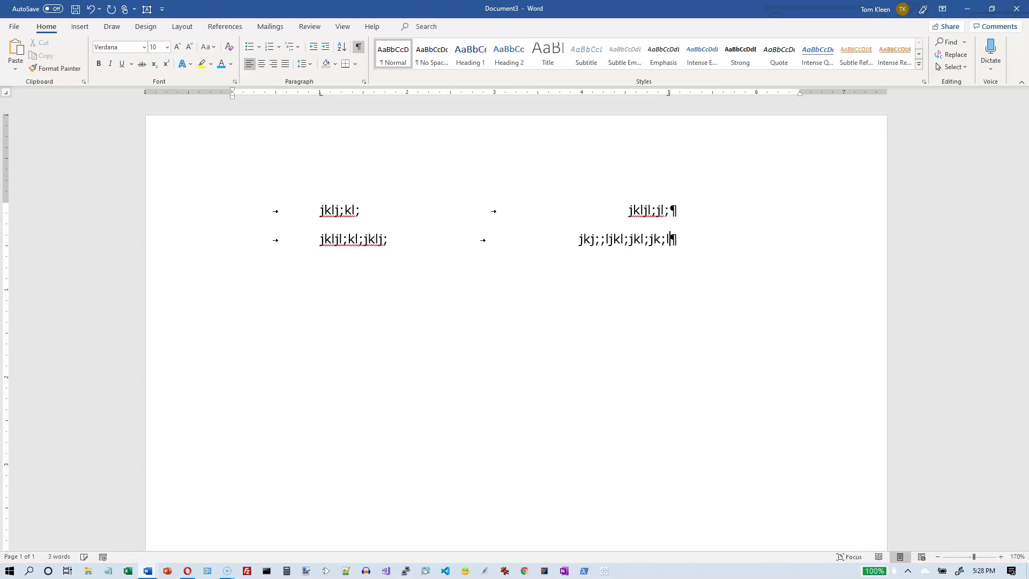
{"action": "key", "text": "Return"}
{"action": "type", "text": "jkljlk;jl;"}
{"action": "key", "text": "Tab"}
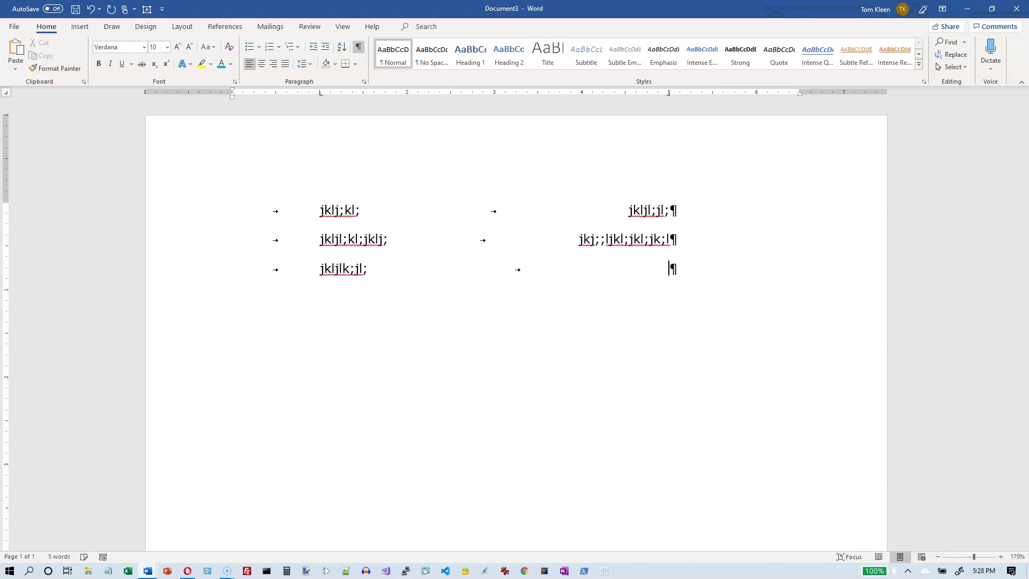
{"action": "type", "text": "jkl;jlk;jlj;"}
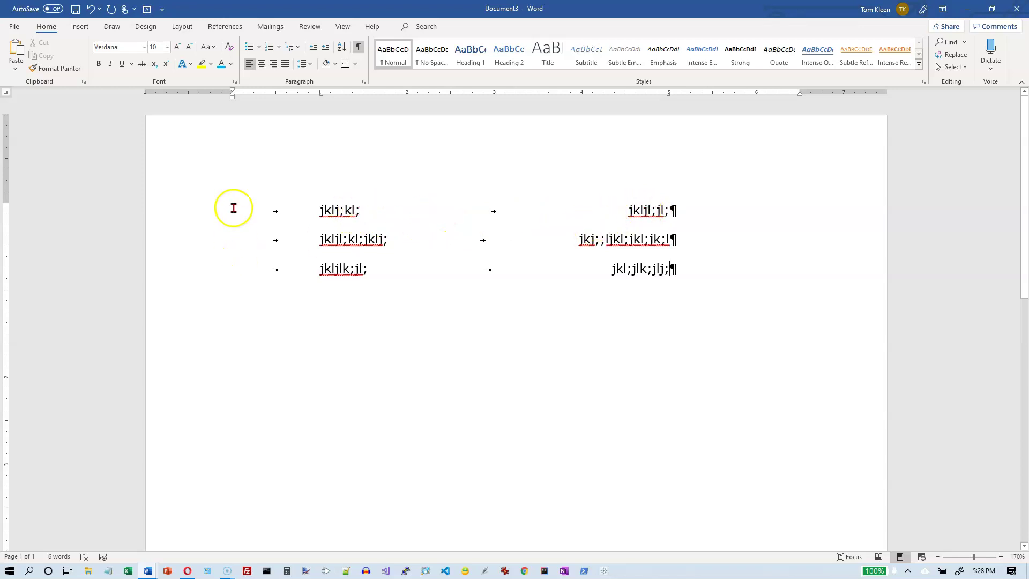
Give the 5-inch right tab stop of all three lines dotted leader option 2.
{"action": "left_click_drag", "start_coordinate": [218, 215], "coordinate": [217, 270]}
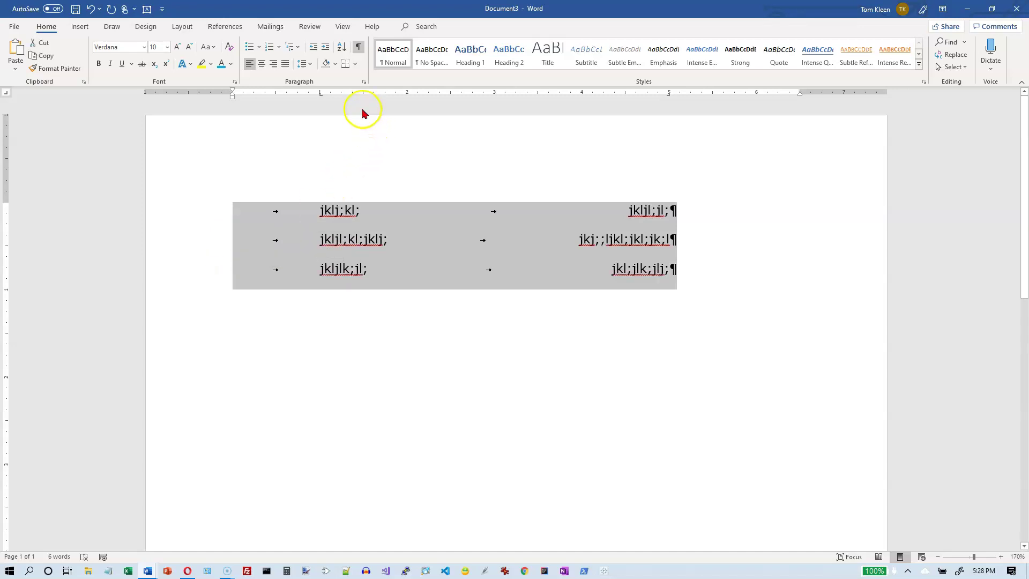
{"action": "left_click", "coordinate": [364, 82]}
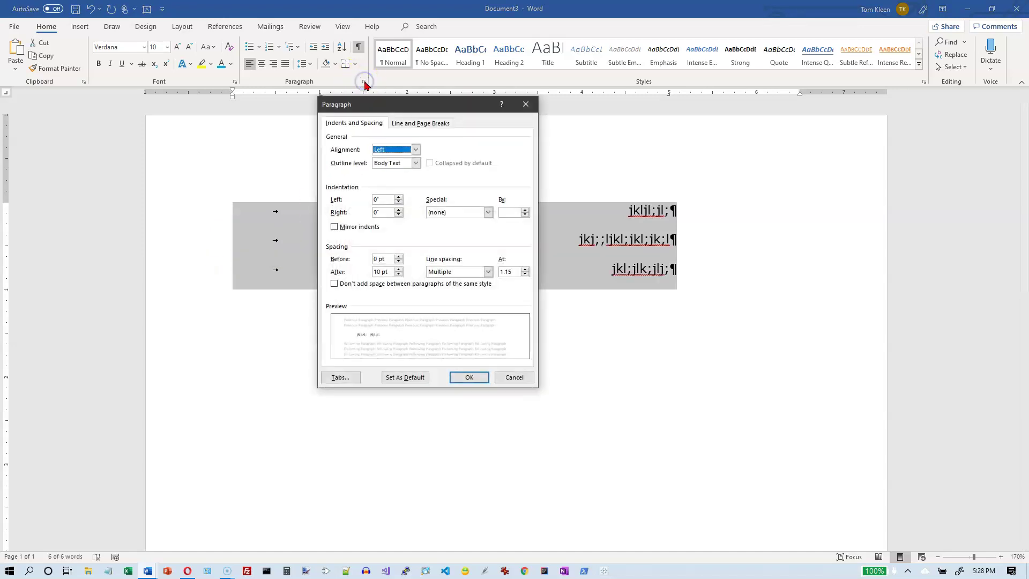
{"action": "left_click_drag", "start_coordinate": [378, 103], "coordinate": [709, 91]}
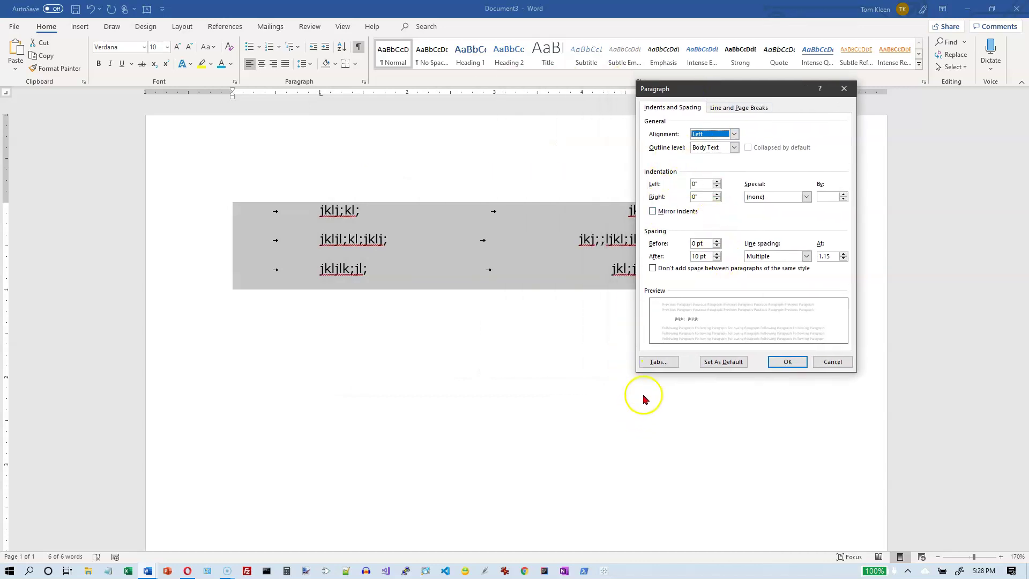
{"action": "left_click", "coordinate": [658, 363]}
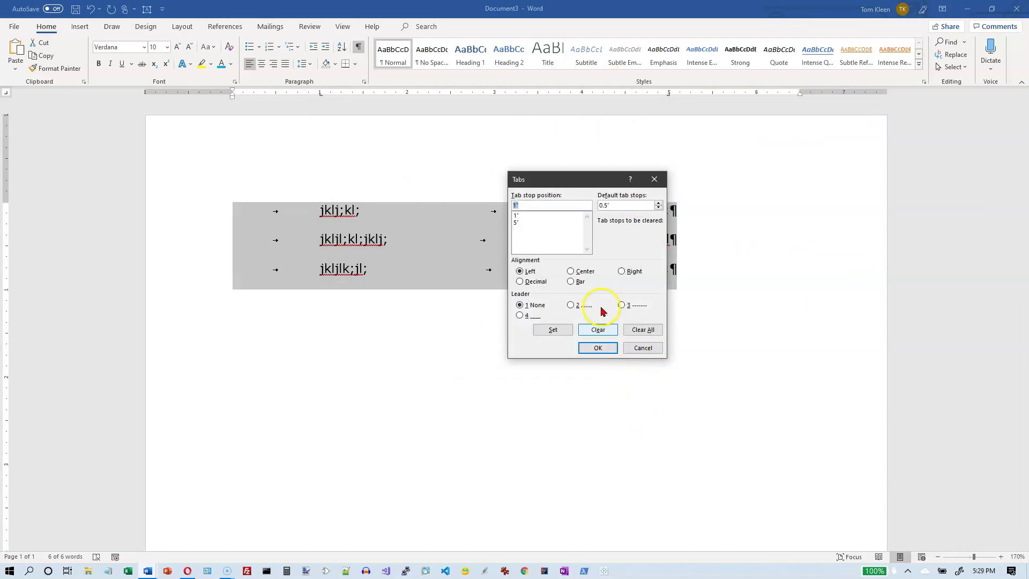
{"action": "left_click_drag", "start_coordinate": [563, 179], "coordinate": [691, 153]}
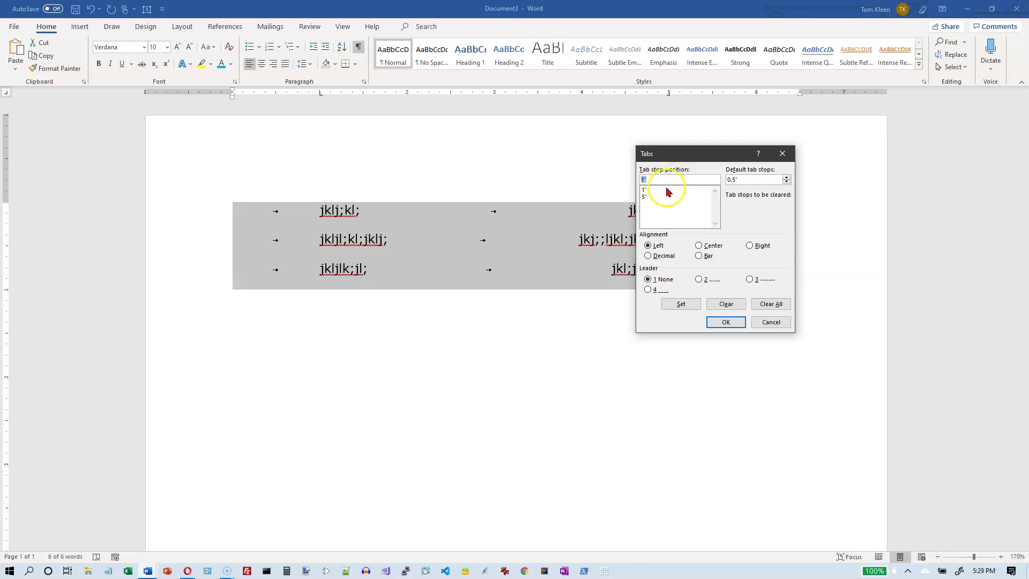
{"action": "left_click", "coordinate": [644, 198]}
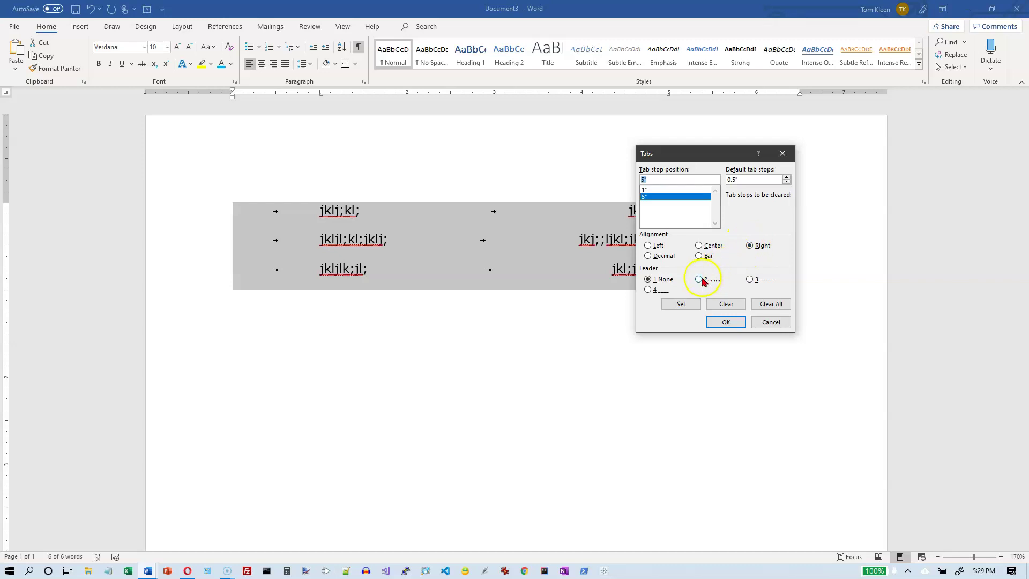
{"action": "left_click", "coordinate": [727, 322]}
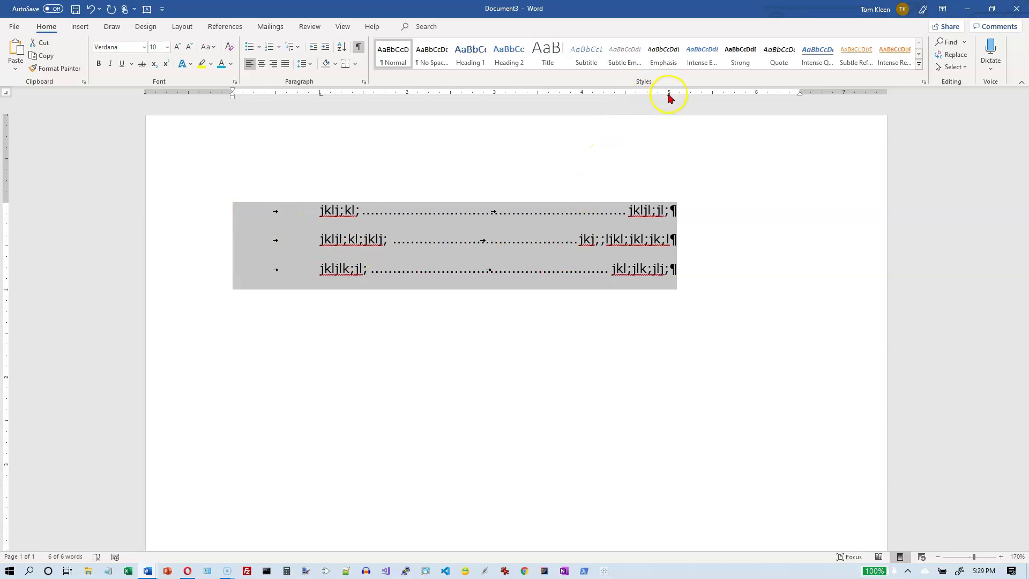
{"action": "left_click_drag", "start_coordinate": [669, 95], "coordinate": [663, 172]}
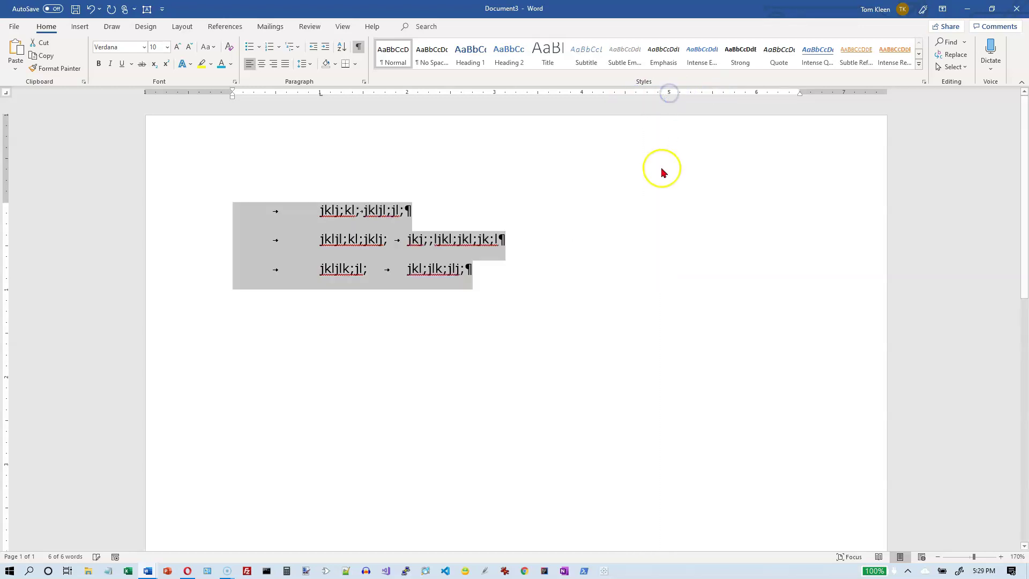
{"action": "key", "text": "ctrl+z"}
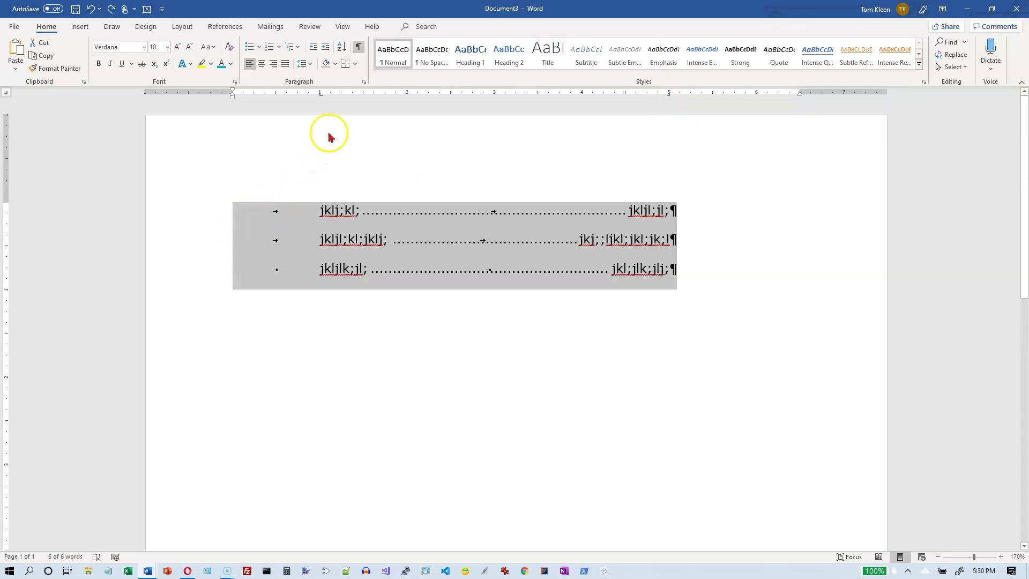
Change the 5-inch tab stop's leader from dots to dashes (leader option 3).
{"action": "left_click", "coordinate": [365, 83]}
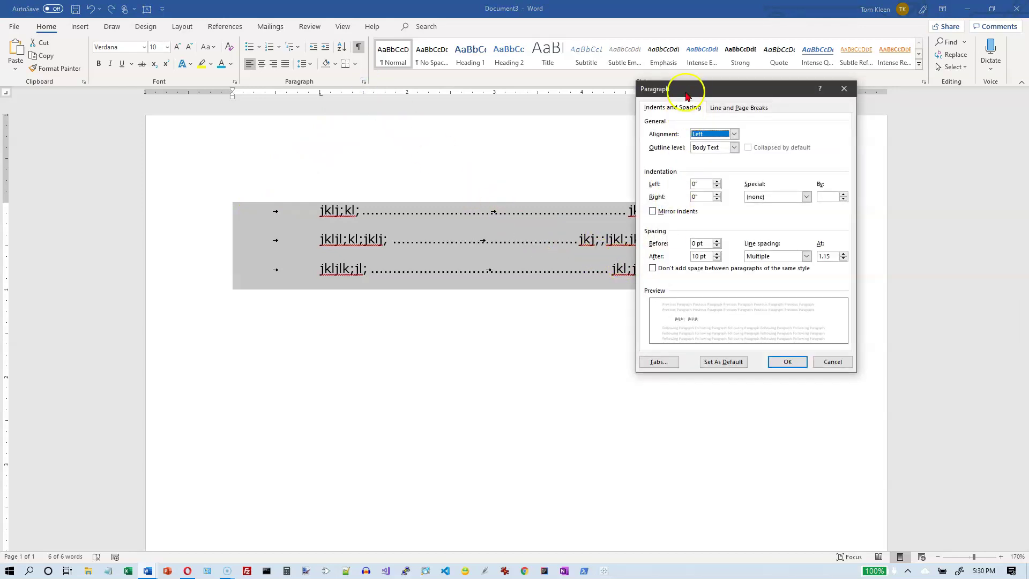
{"action": "left_click", "coordinate": [659, 363]}
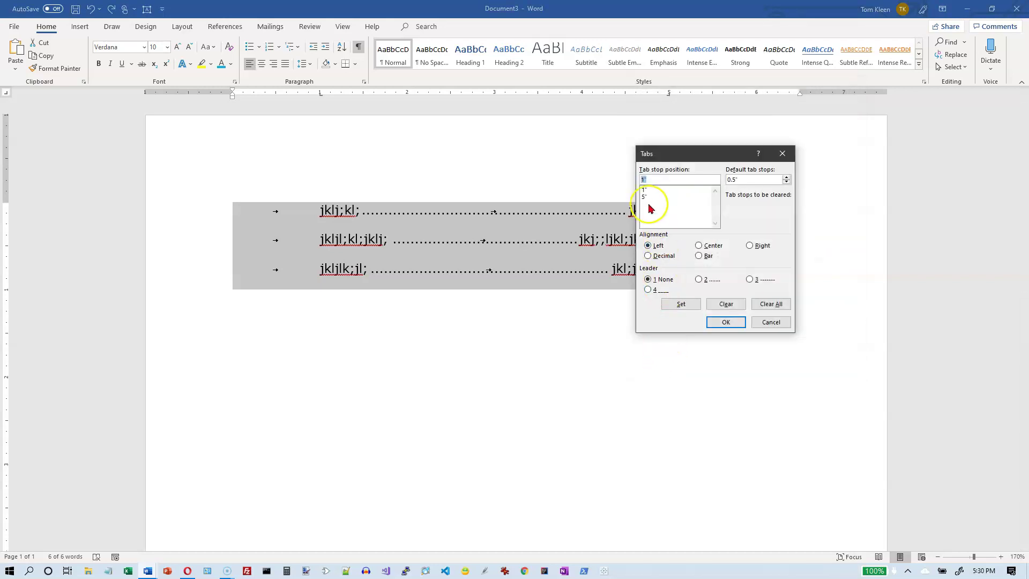
{"action": "left_click", "coordinate": [645, 197]}
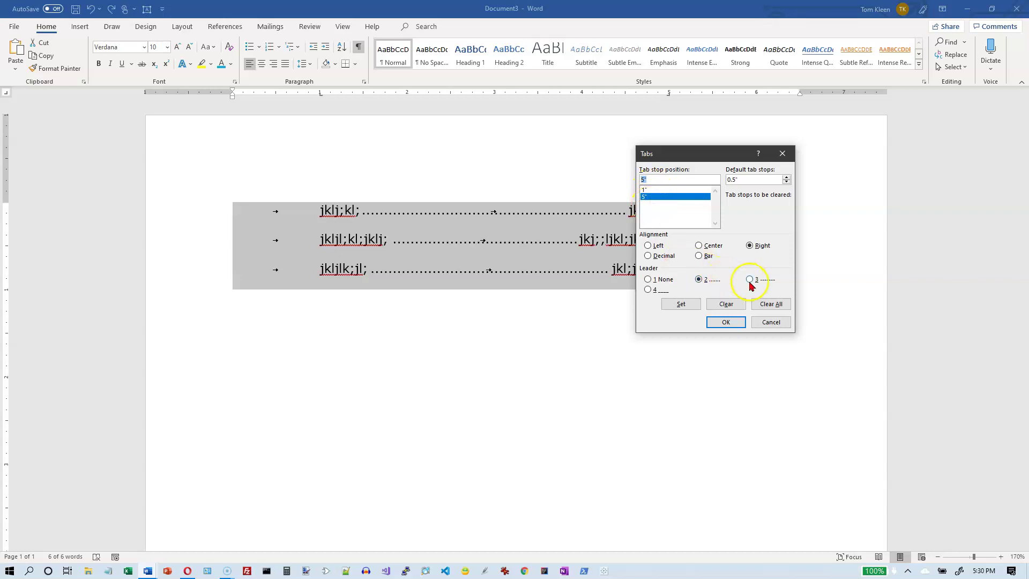
{"action": "left_click", "coordinate": [726, 322]}
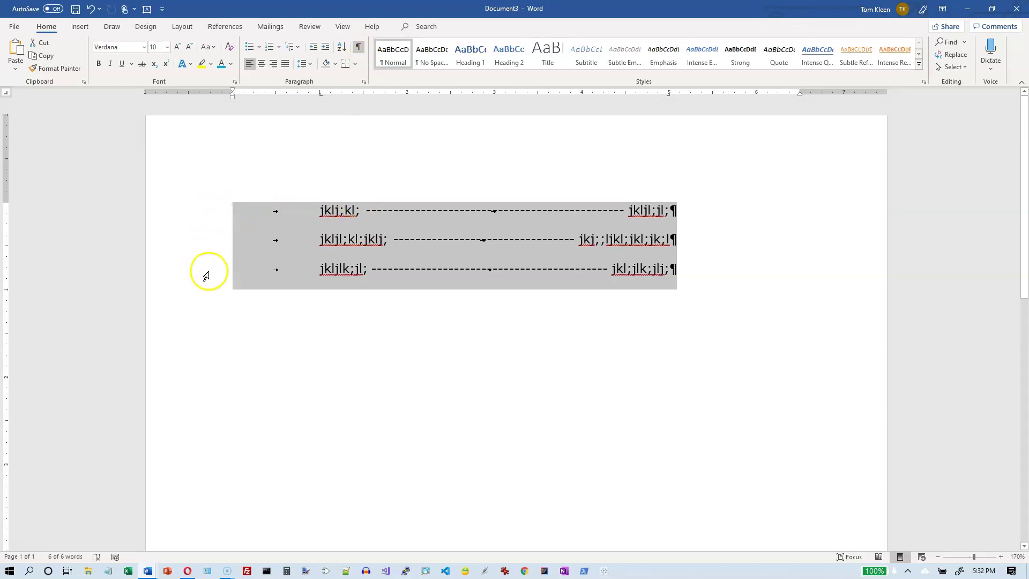
Set the 1-inch tab stop to underline leader option 4 for all three lines.
{"action": "left_click", "coordinate": [364, 83]}
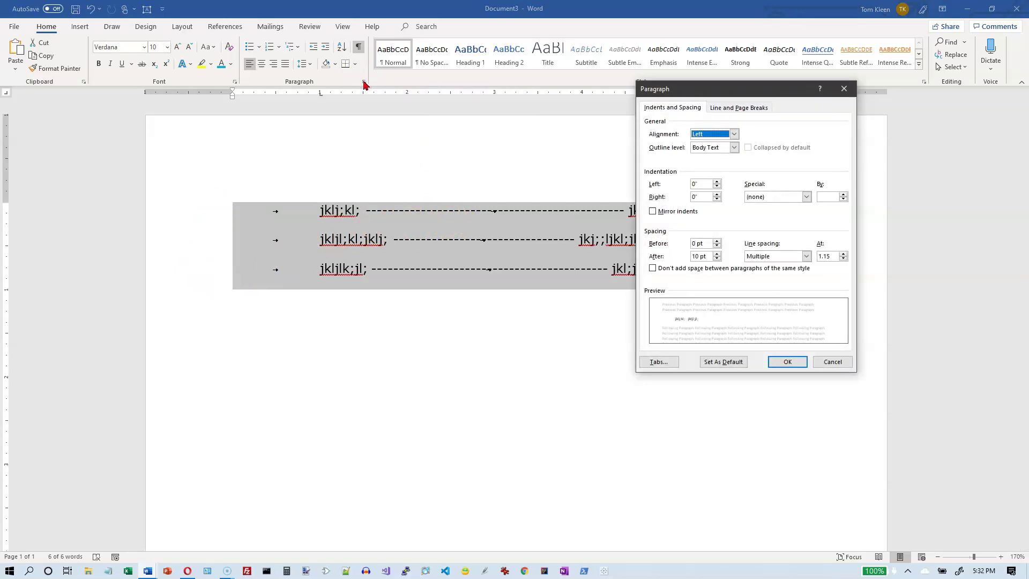
{"action": "left_click", "coordinate": [657, 361]}
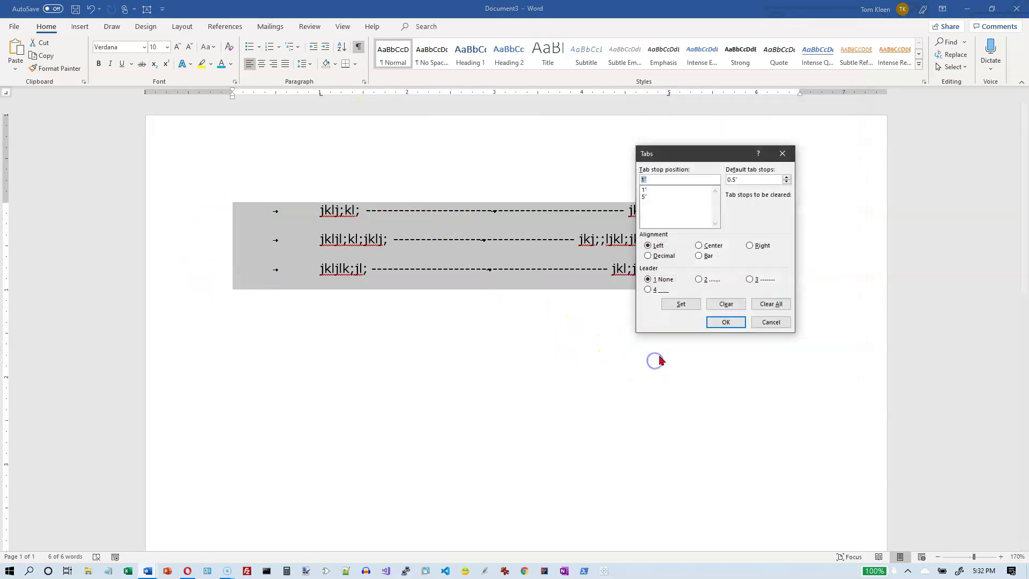
{"action": "left_click_drag", "start_coordinate": [700, 155], "coordinate": [760, 136]}
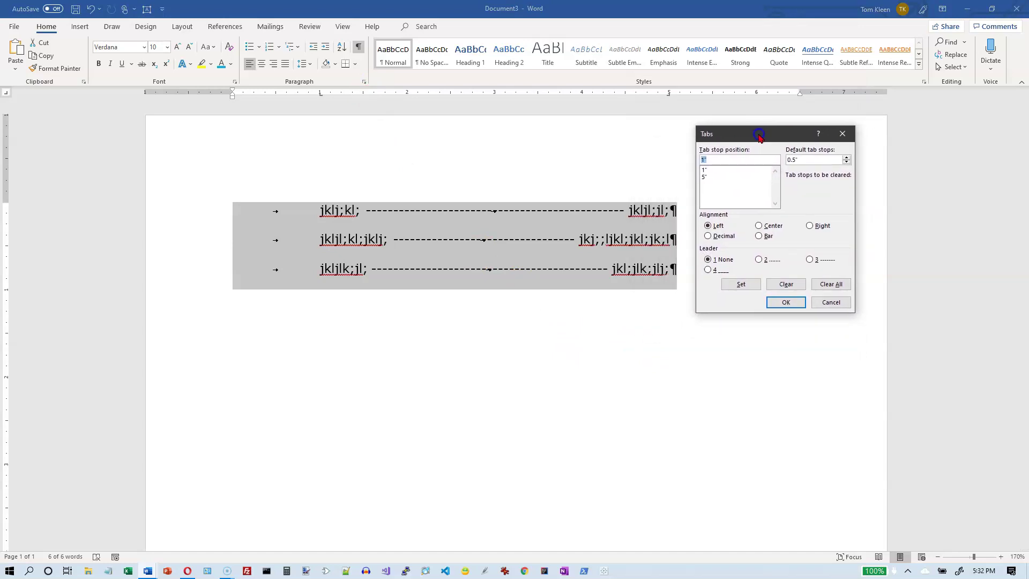
{"action": "left_click", "coordinate": [705, 181]}
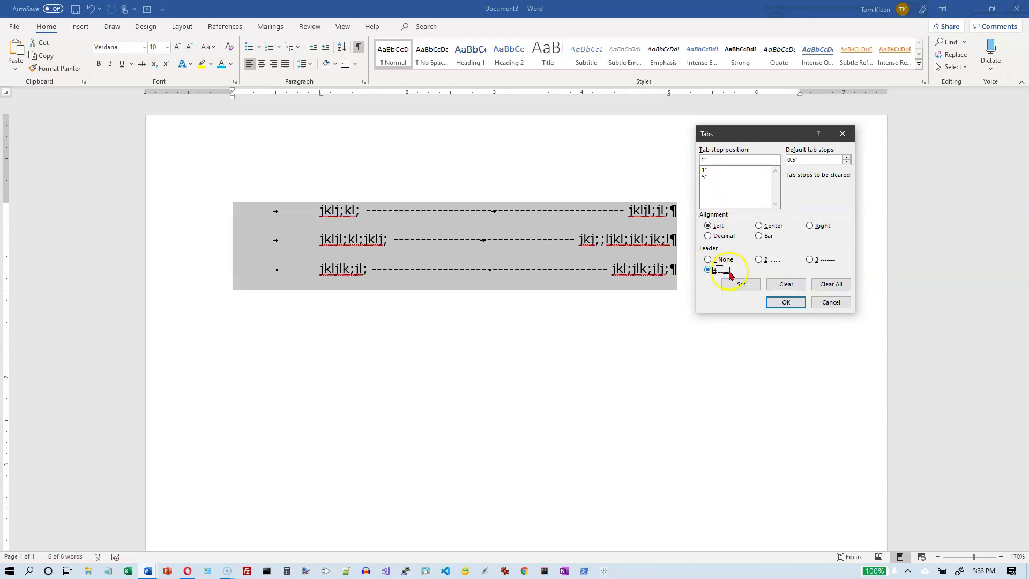
{"action": "left_click", "coordinate": [740, 284]}
{"action": "left_click", "coordinate": [784, 302]}
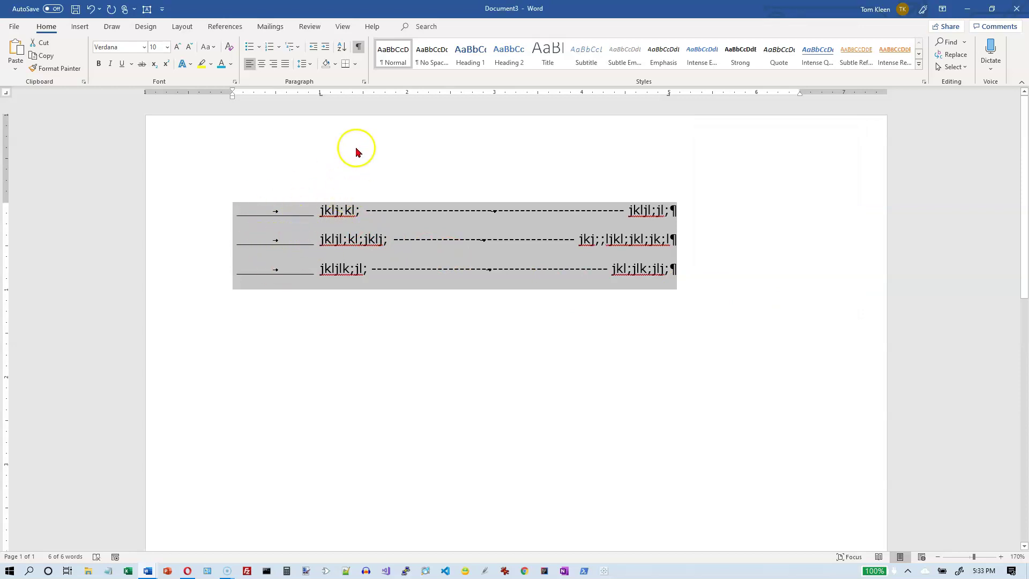
Switch the 5-inch right tab stop's leader from dashes to underline option 4.
{"action": "left_click", "coordinate": [364, 82]}
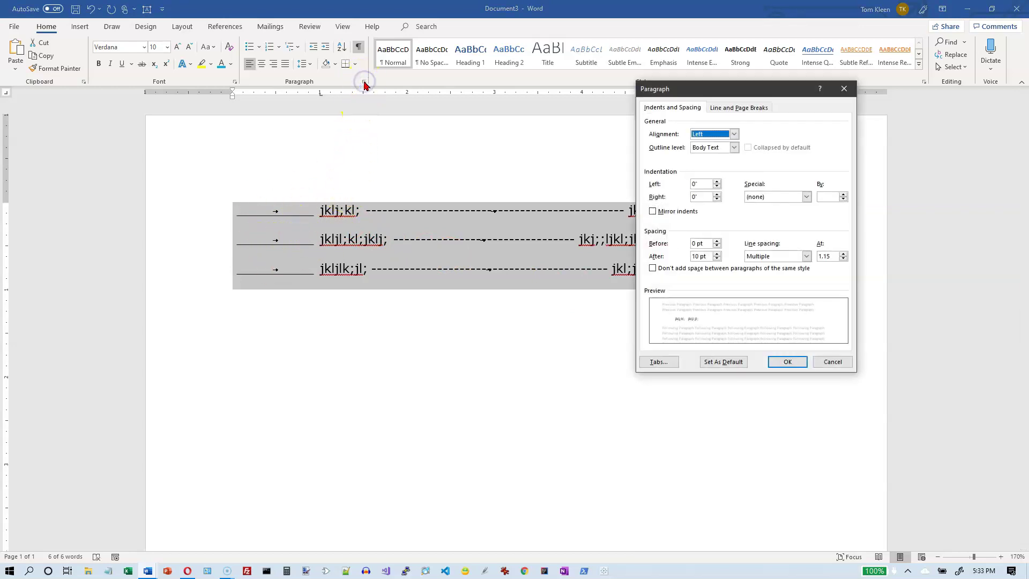
{"action": "left_click", "coordinate": [660, 363]}
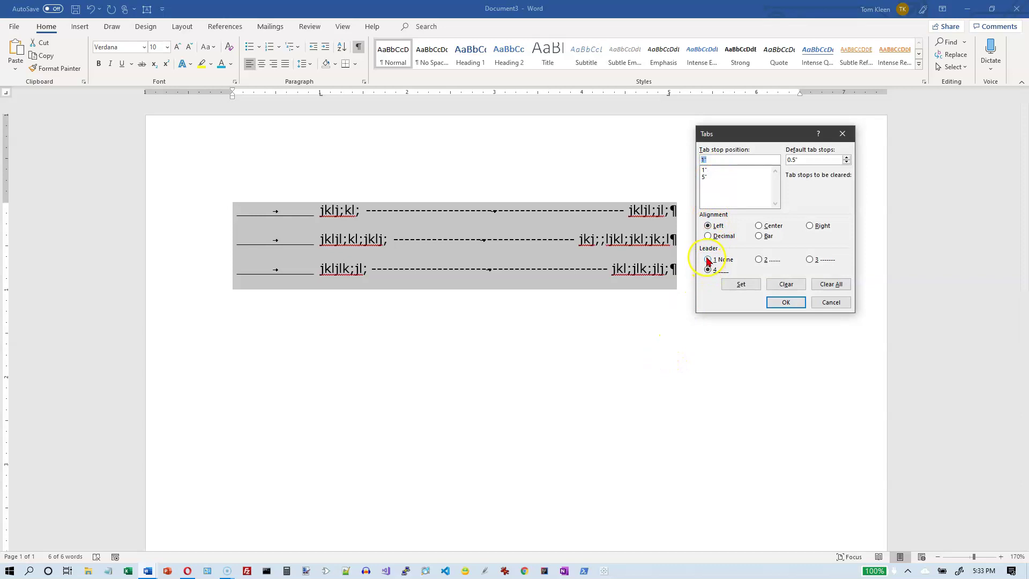
{"action": "left_click", "coordinate": [709, 186]}
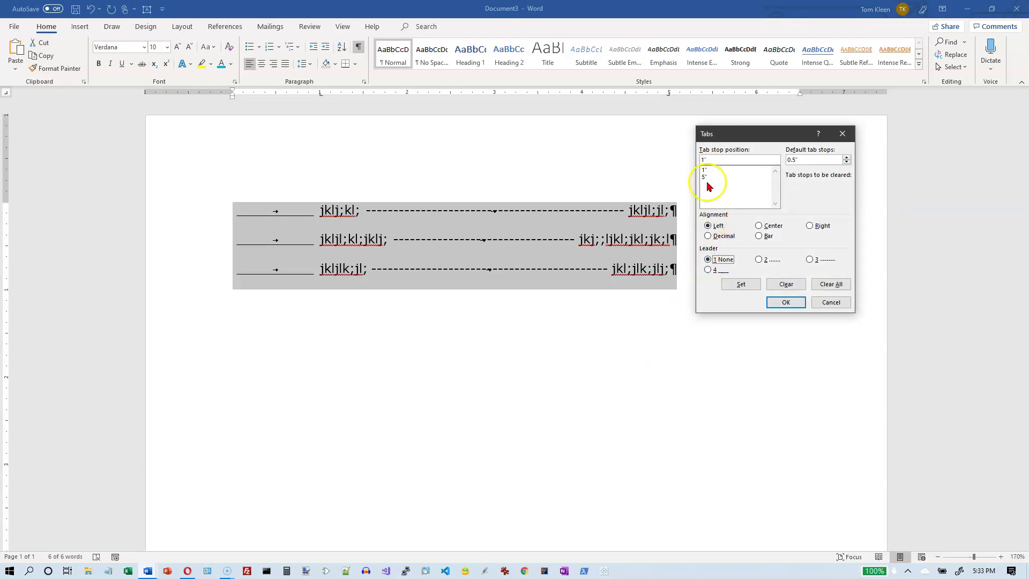
{"action": "left_click", "coordinate": [706, 178]}
{"action": "left_click", "coordinate": [740, 261]}
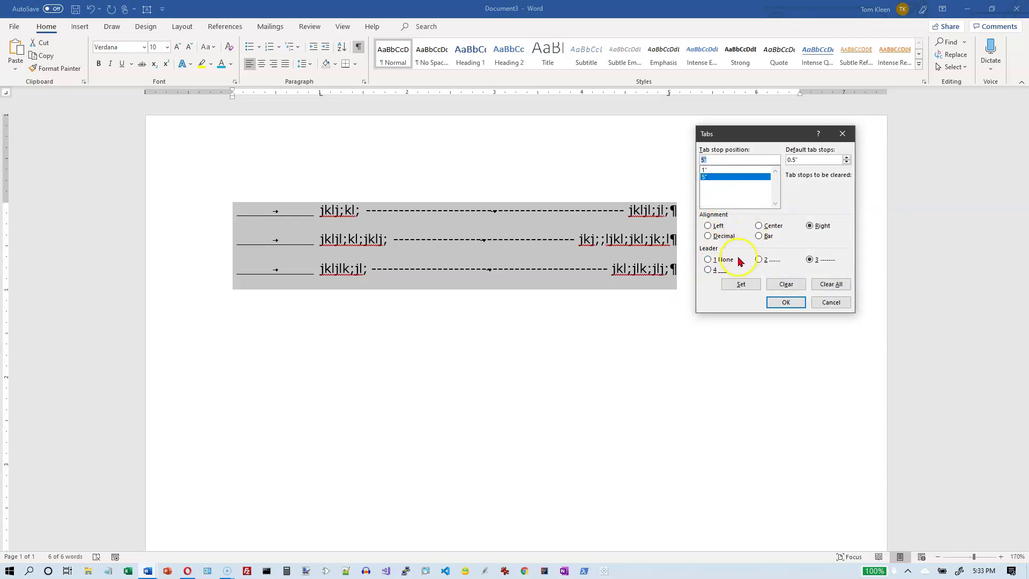
{"action": "left_click", "coordinate": [741, 284]}
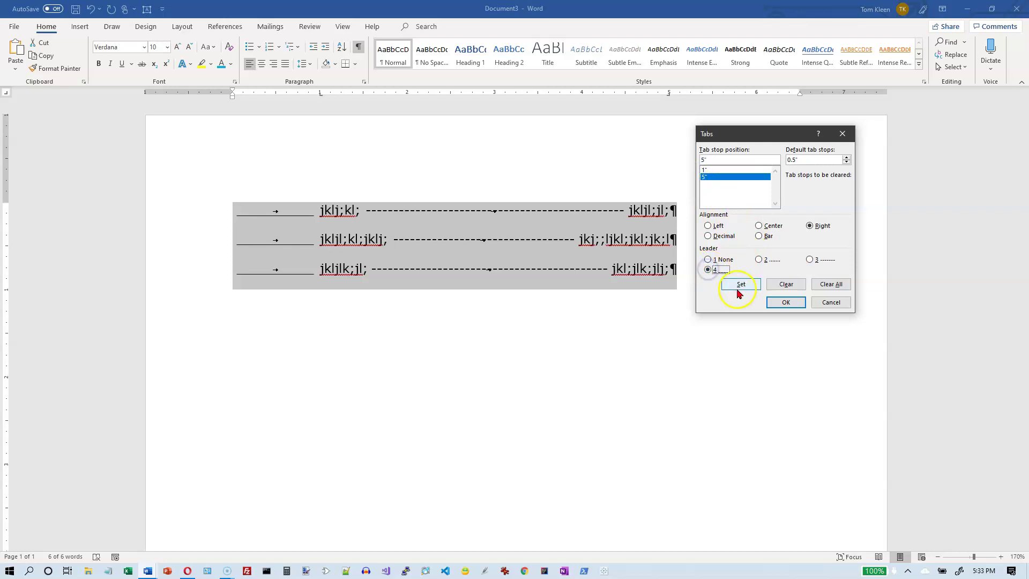
{"action": "left_click", "coordinate": [788, 302]}
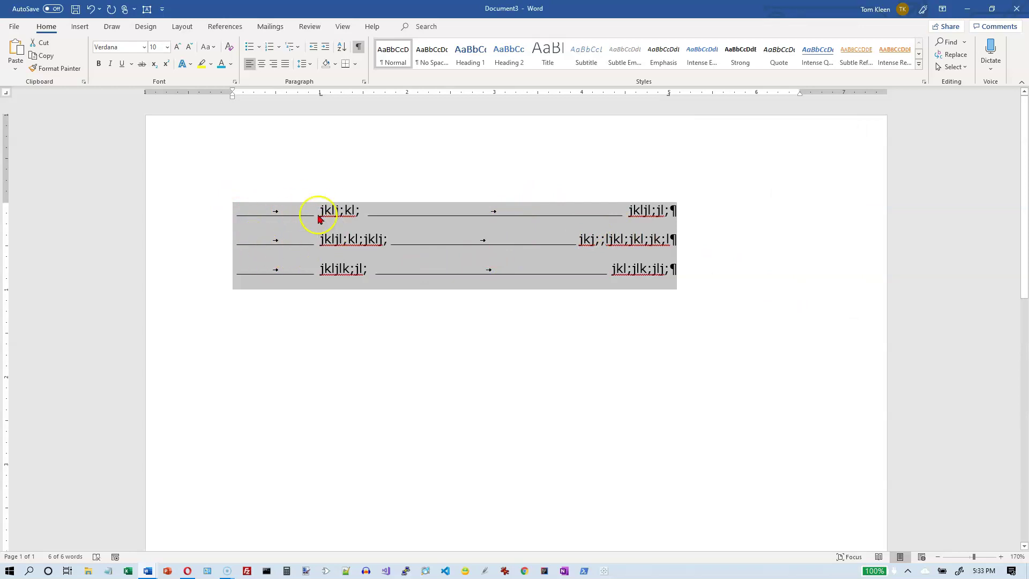
Set the 1" tab stop's leader to None while keeping underline leader 4 on the 5" stop.
{"action": "left_click", "coordinate": [364, 82]}
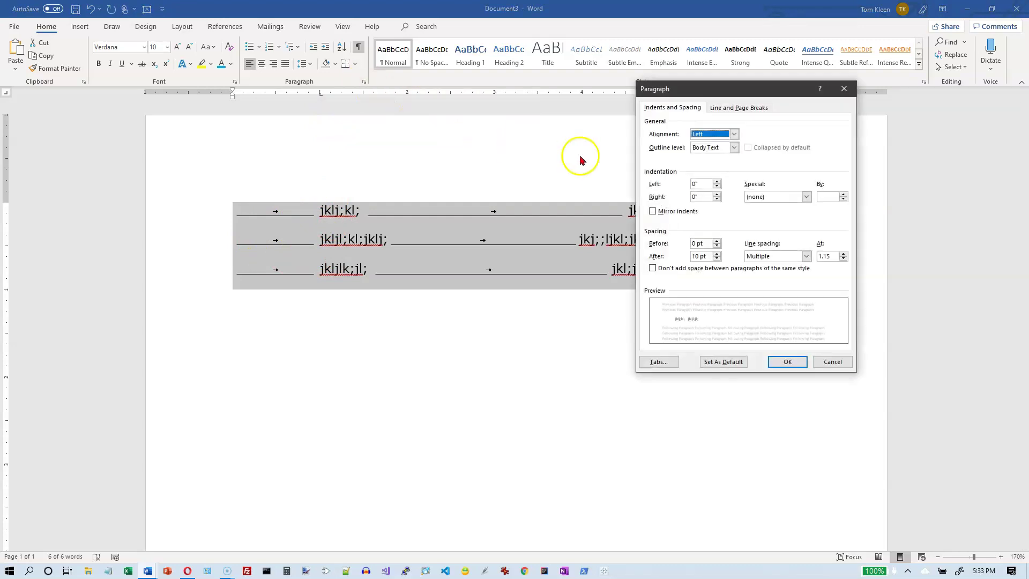
{"action": "left_click", "coordinate": [659, 362]}
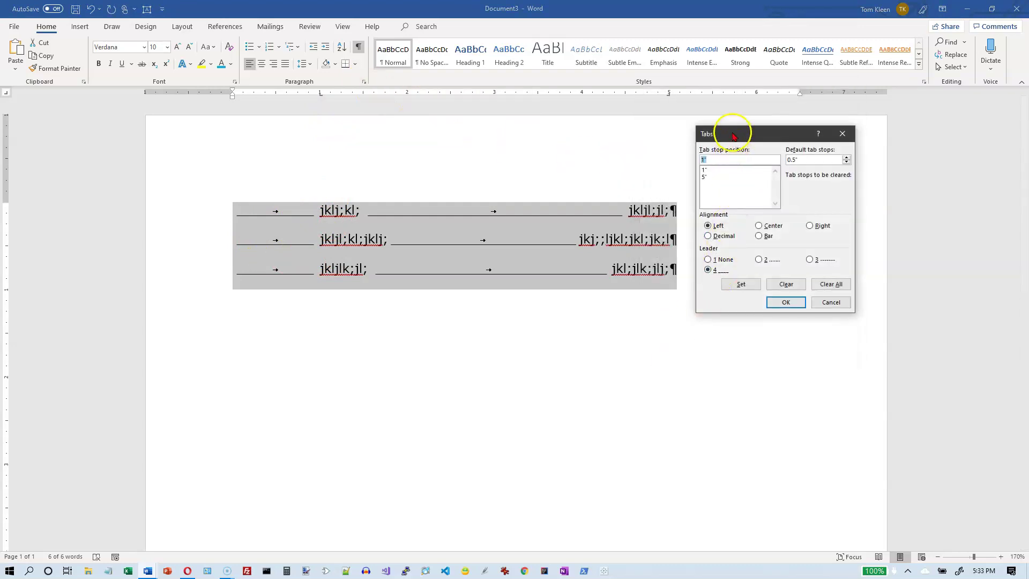
{"action": "mouse_move", "coordinate": [733, 135]}
{"action": "left_mouse_down"}
{"action": "mouse_move", "coordinate": [697, 135]}
{"action": "mouse_move", "coordinate": [721, 137]}
{"action": "left_mouse_up"}
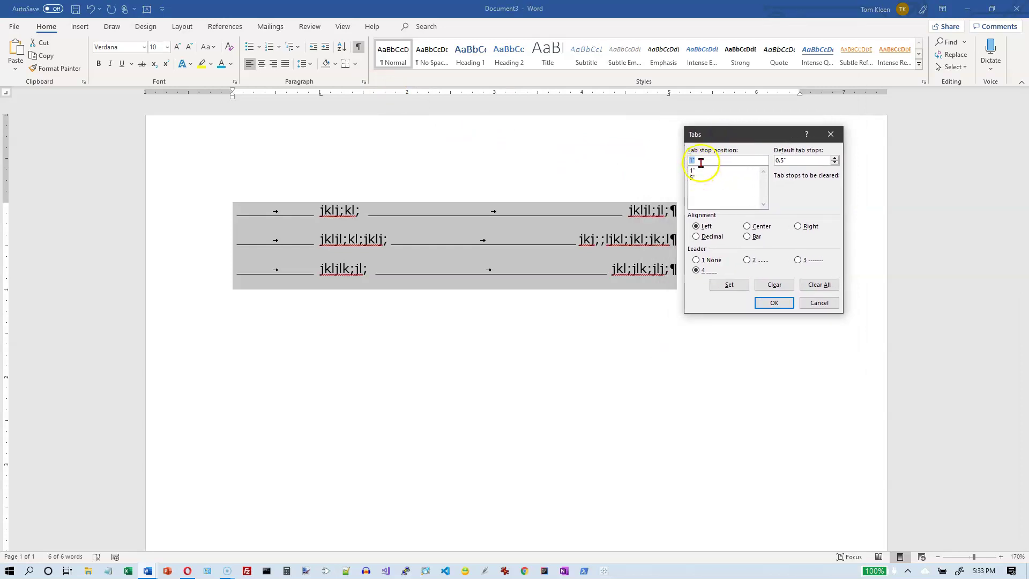
{"action": "left_click", "coordinate": [697, 261]}
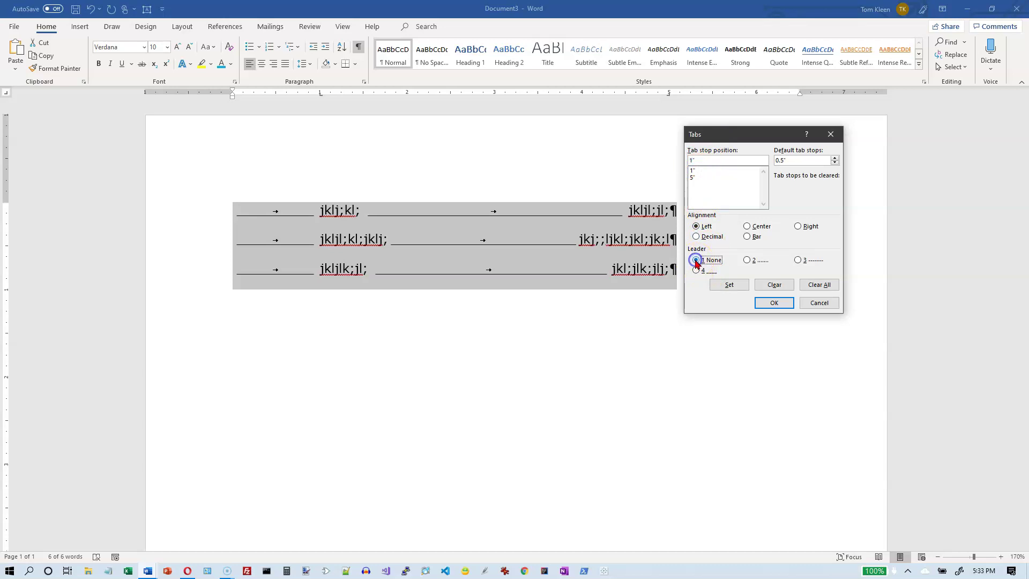
{"action": "left_click", "coordinate": [732, 286]}
{"action": "left_click", "coordinate": [693, 177]}
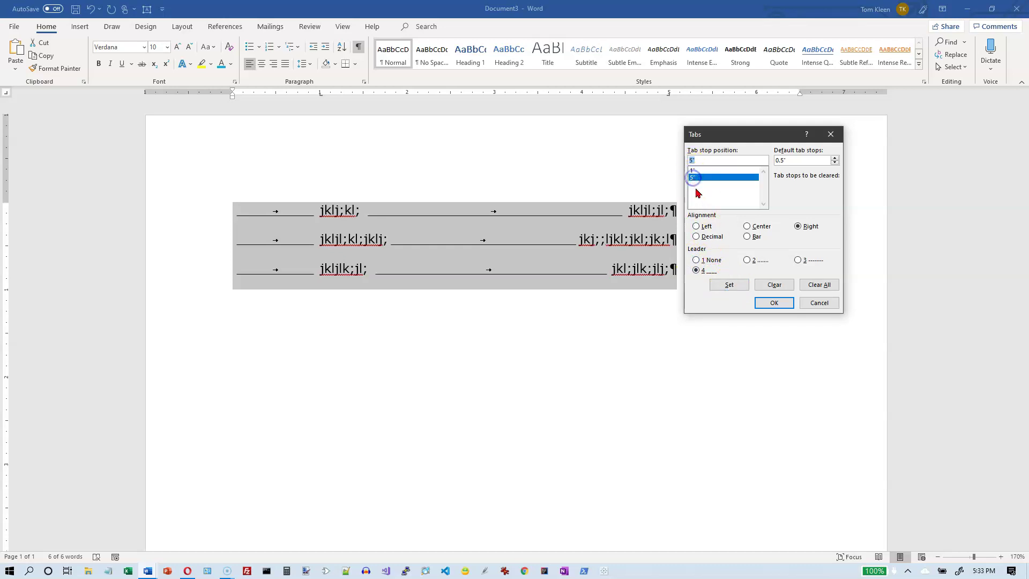
{"action": "left_click", "coordinate": [697, 271]}
{"action": "left_click", "coordinate": [731, 286]}
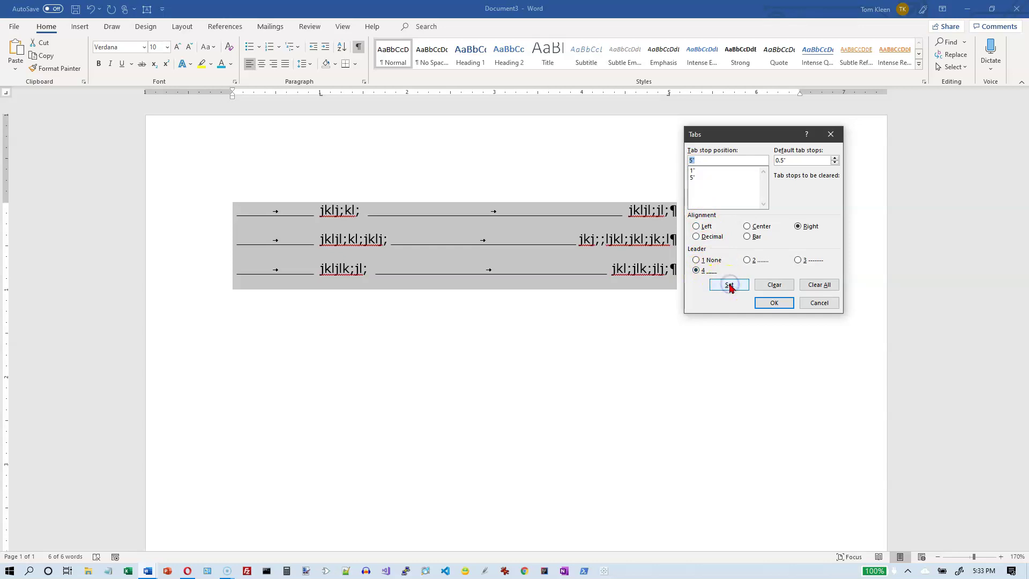
{"action": "left_click", "coordinate": [774, 303]}
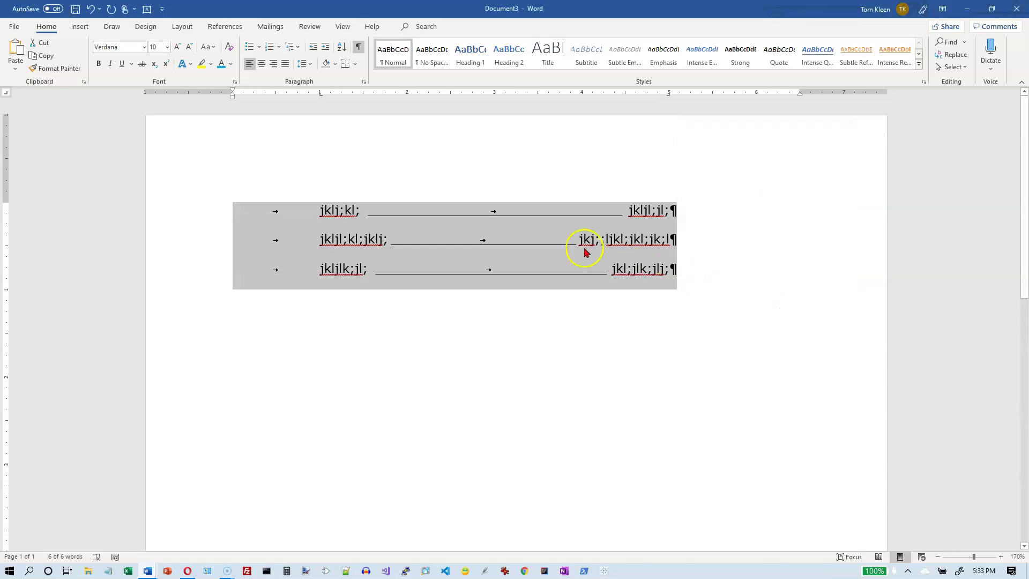